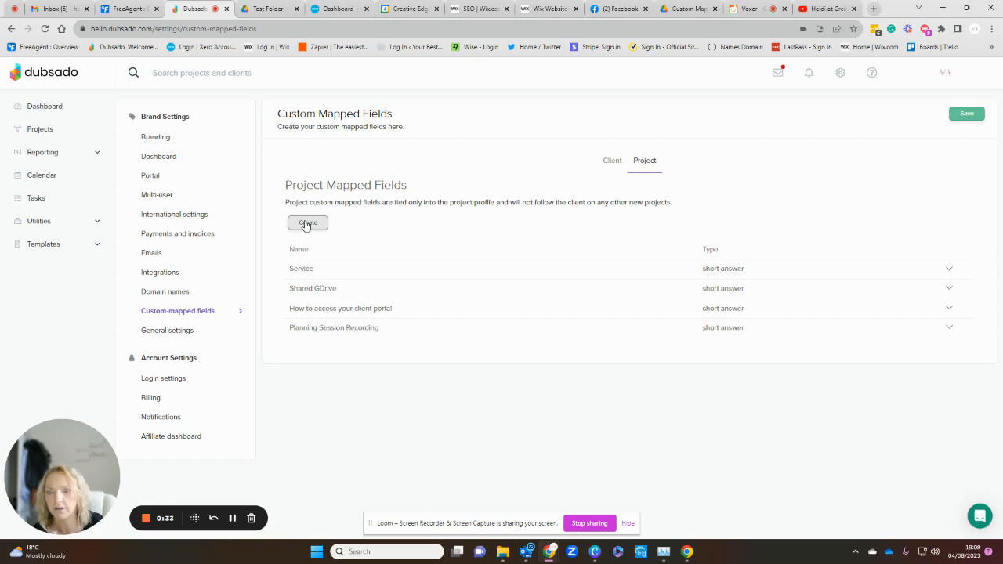
pyautogui.click(305, 224)
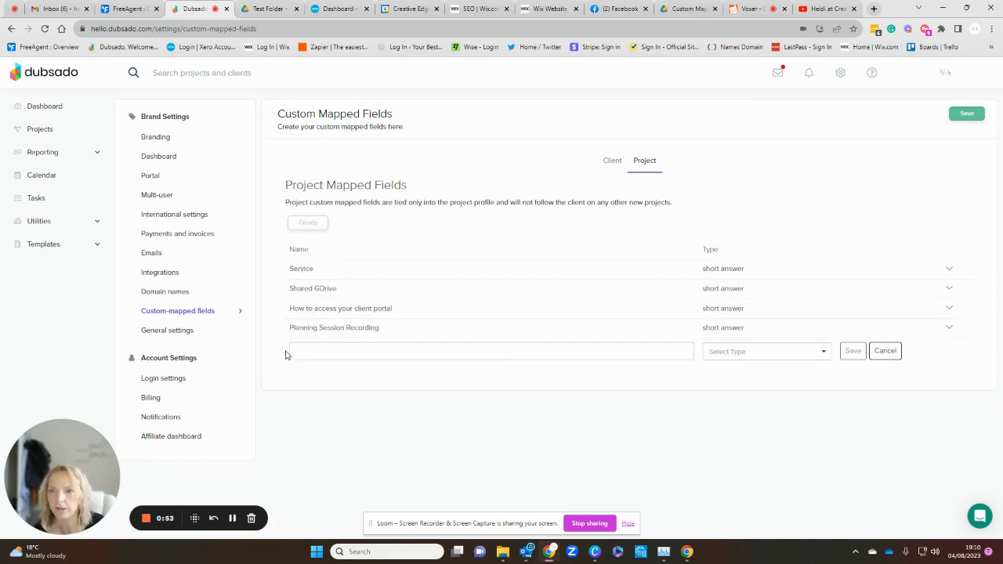
pyautogui.click(745, 359)
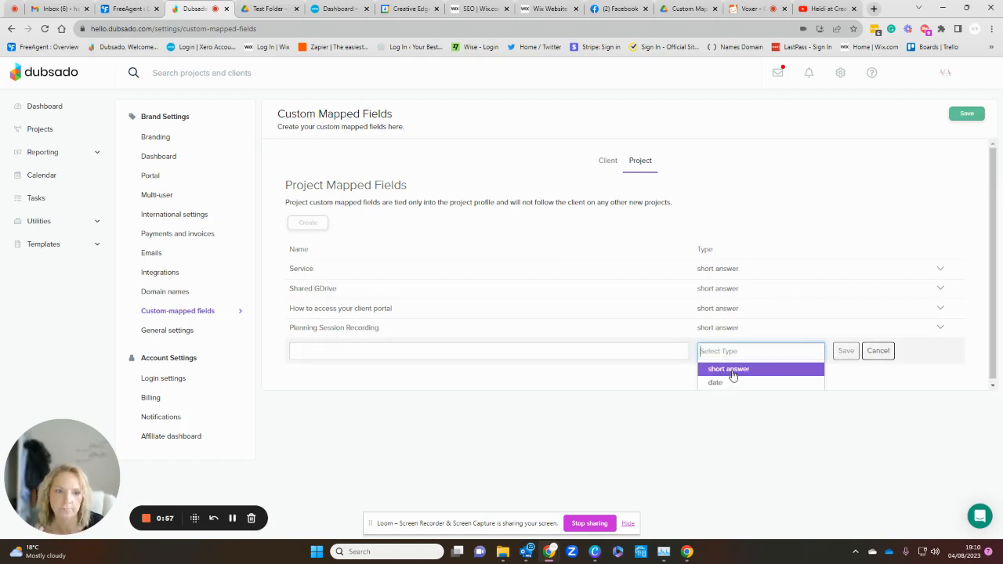
pyautogui.click(877, 351)
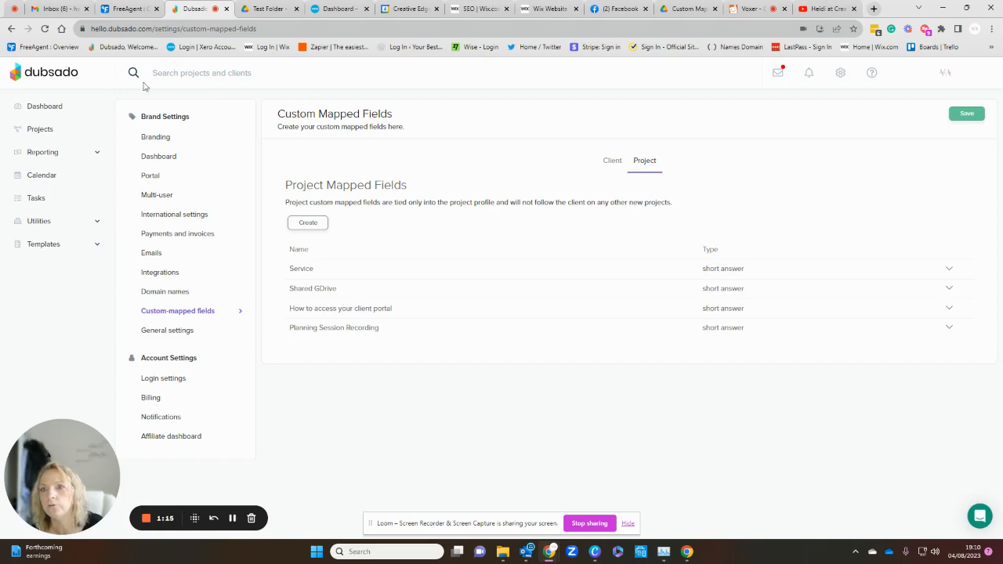
# Step: Open the Welcome Pack questionnaire from the form templates for editing
pyautogui.click(36, 248)
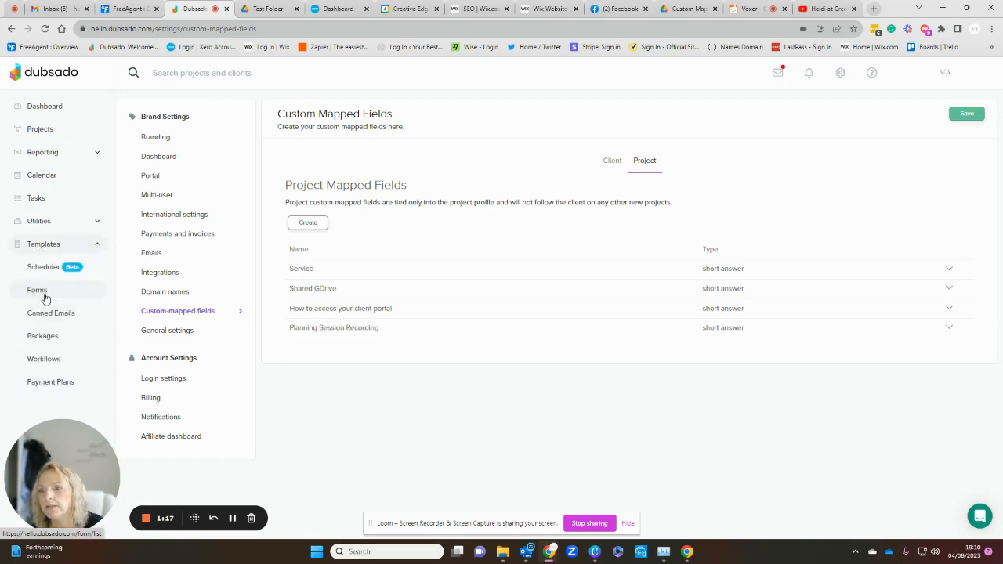
pyautogui.click(45, 296)
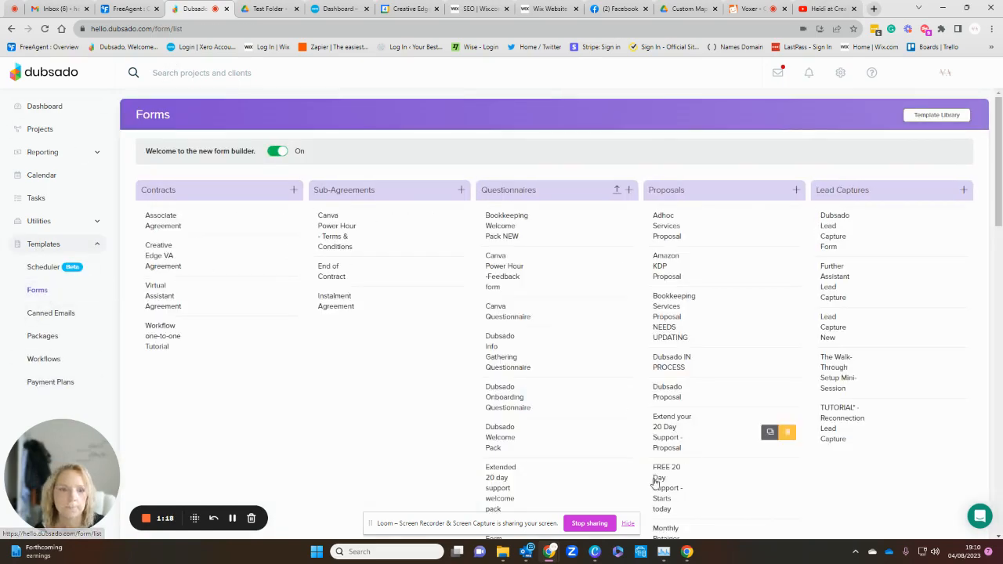
pyautogui.scroll(-4, 594, 456)
pyautogui.scroll(-10, 593, 457)
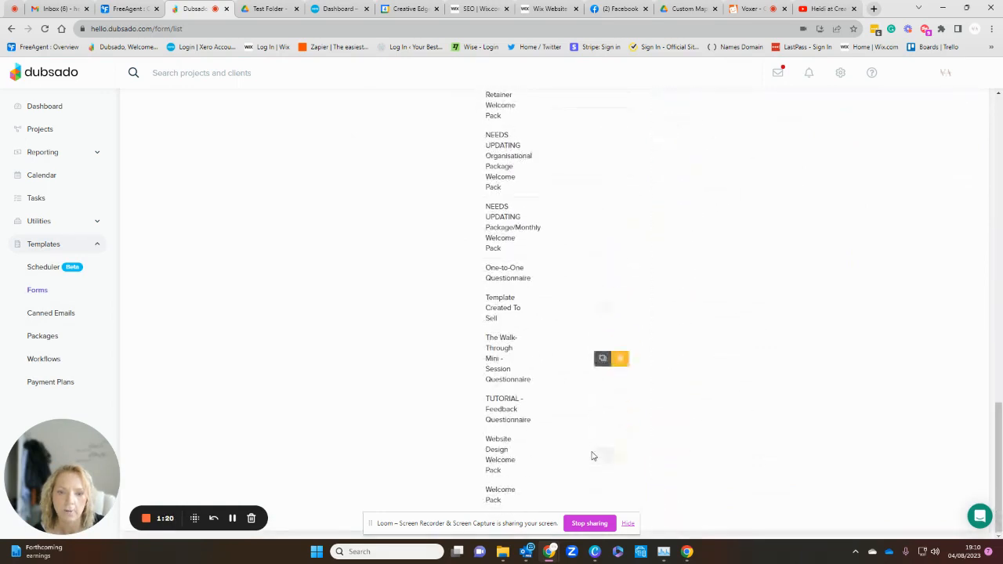
pyautogui.click(513, 502)
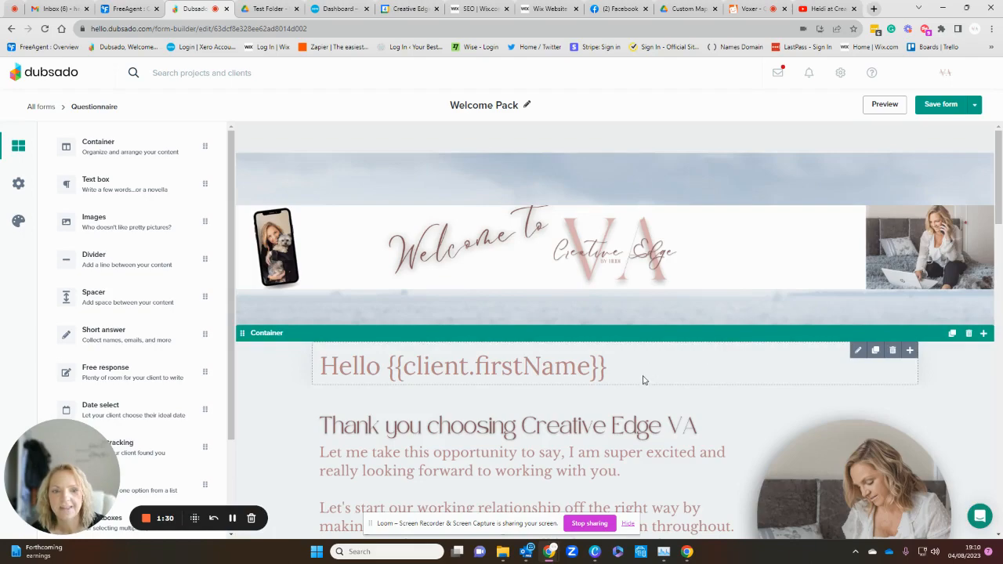
# Step: Add a text box below the "How to use your Client Portal" button and clear its placeholder text
pyautogui.scroll(-1, 623, 361)
pyautogui.scroll(-15, 624, 361)
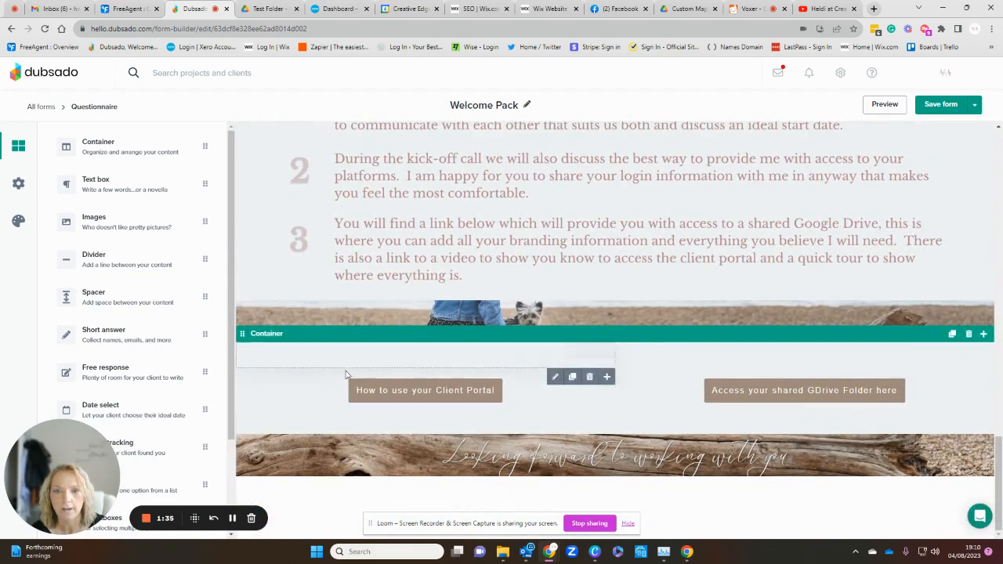
pyautogui.click(607, 378)
pyautogui.click(549, 410)
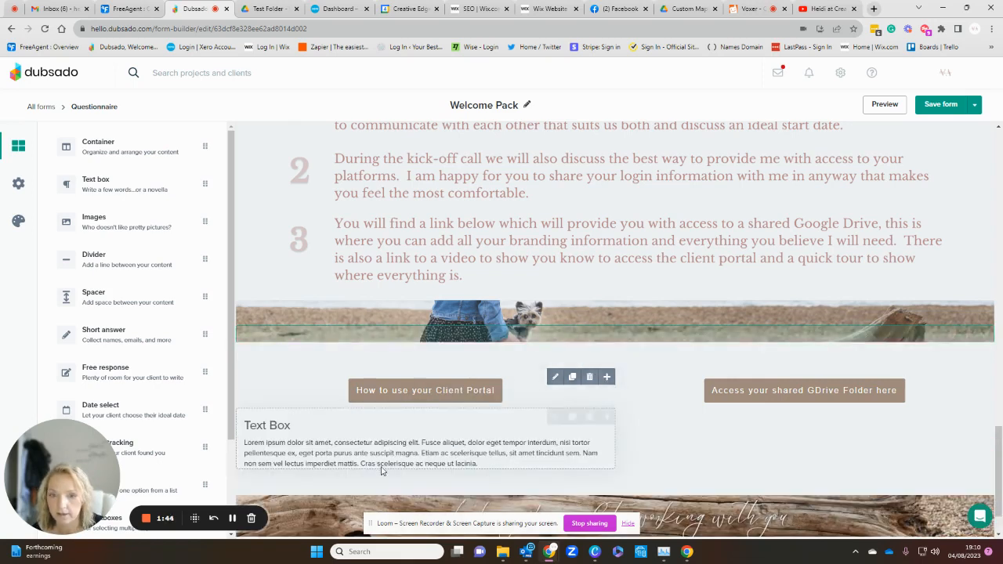
pyautogui.click(555, 416)
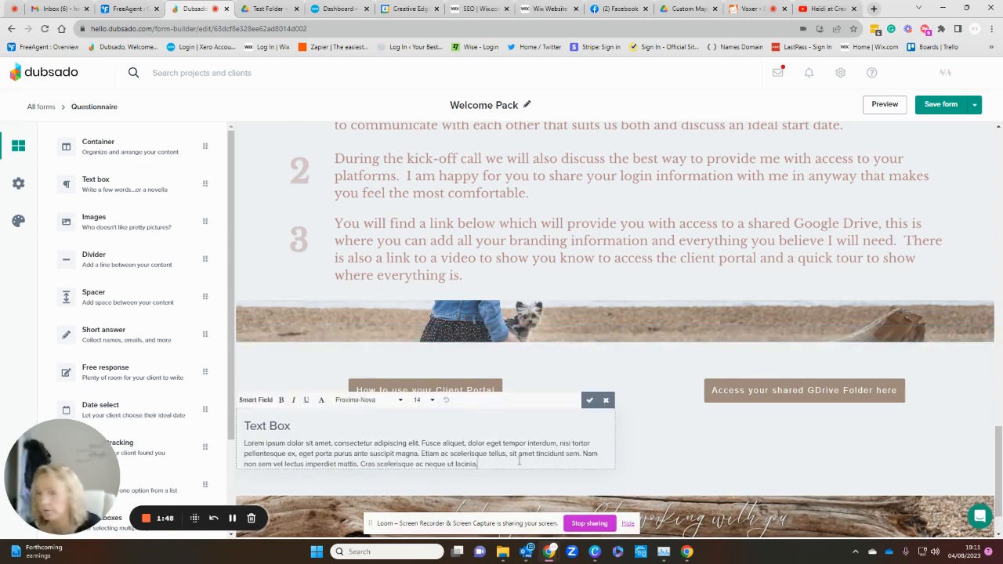
pyautogui.moveTo(519, 461); pyautogui.dragTo(247, 421)
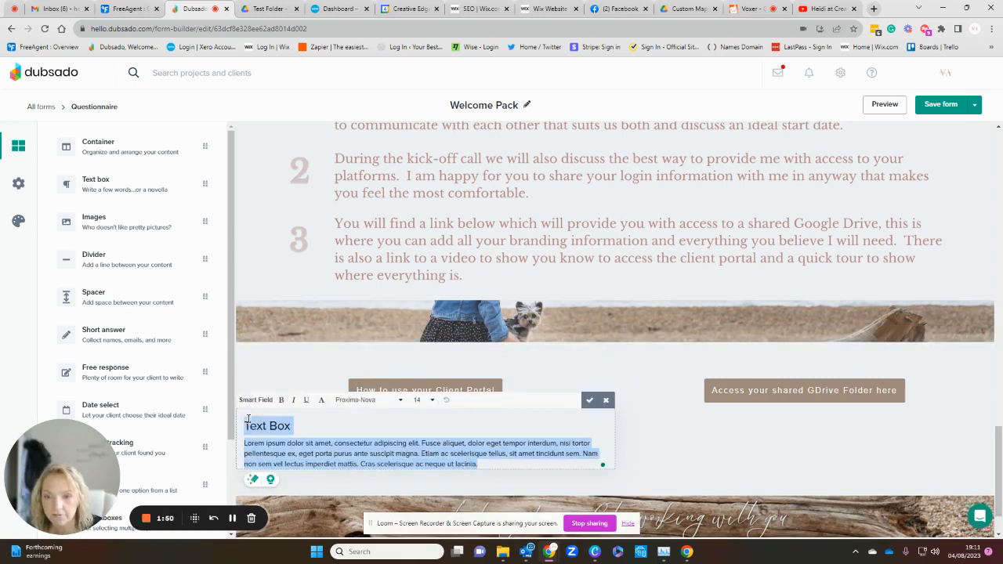
pyautogui.press('BackSpace')
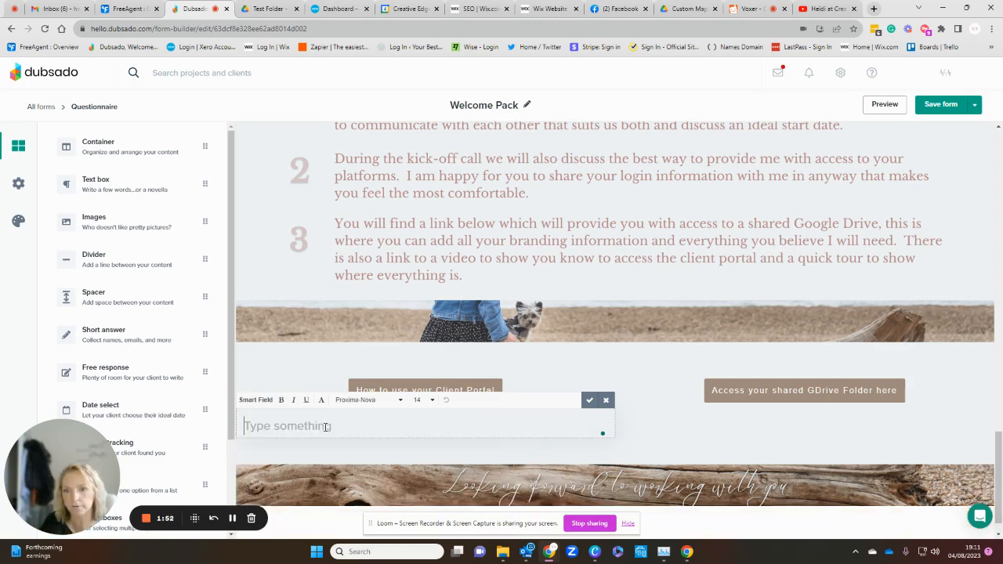
# Step: Insert the project smart field Shared GDrive into the empty text box
pyautogui.click(261, 401)
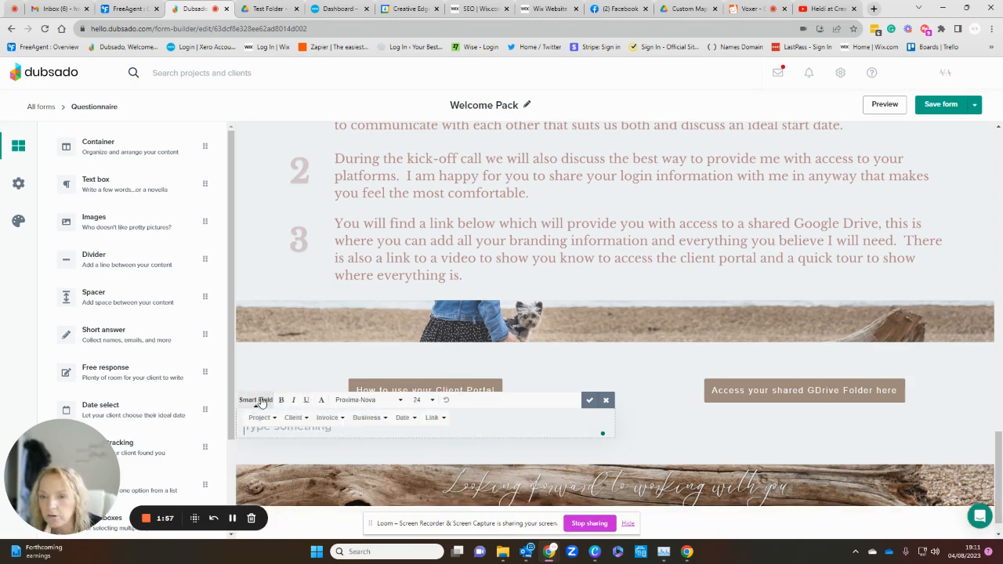
pyautogui.click(262, 417)
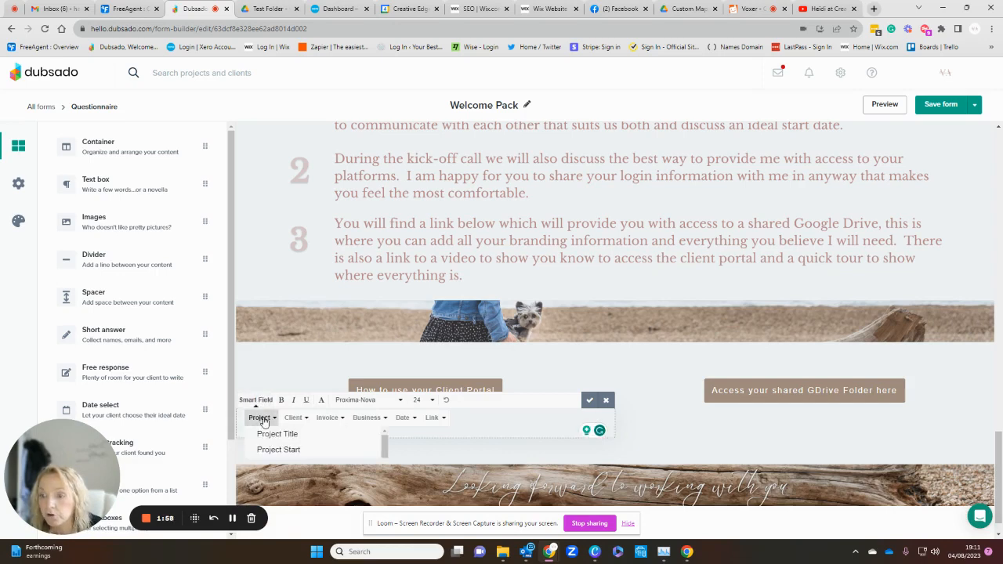
pyautogui.scroll(-5, 291, 462)
pyautogui.scroll(-1, 295, 471)
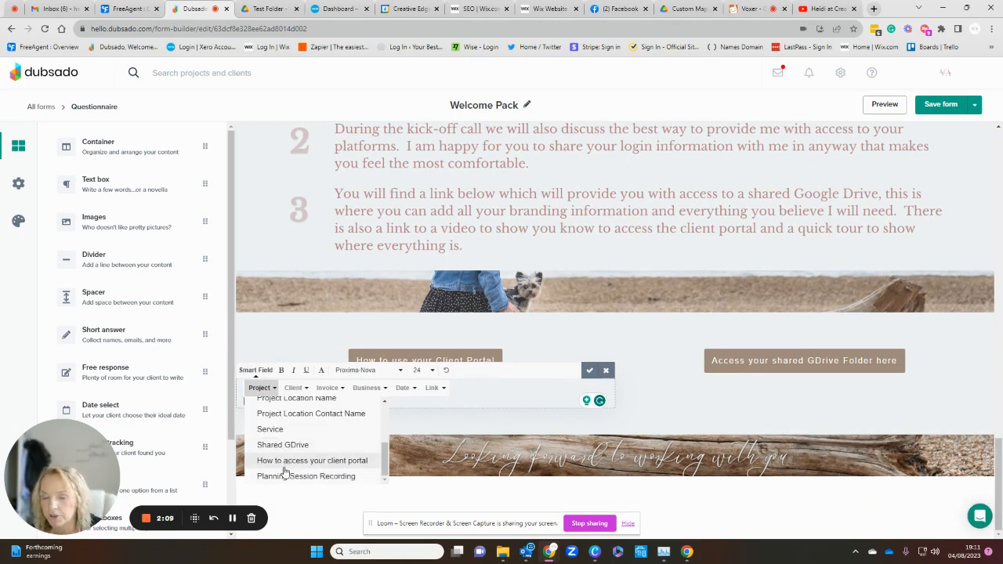
pyautogui.click(291, 444)
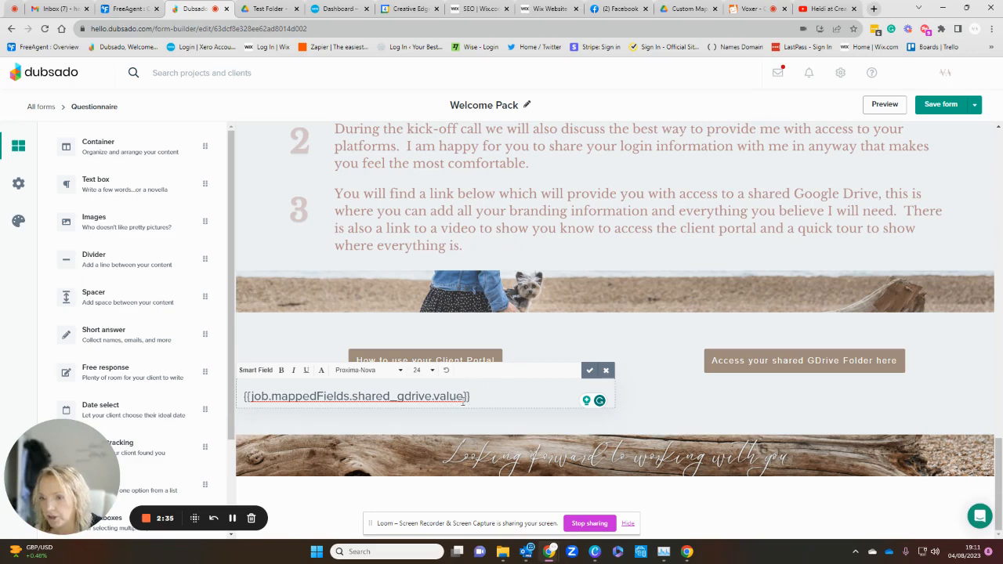
pyautogui.moveTo(475, 396); pyautogui.dragTo(242, 402)
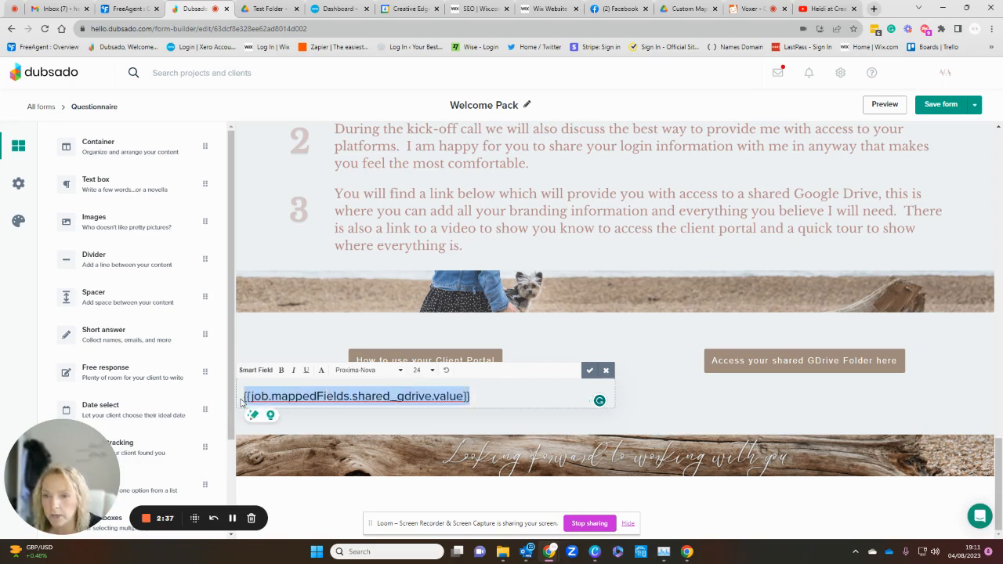
pyautogui.click(321, 371)
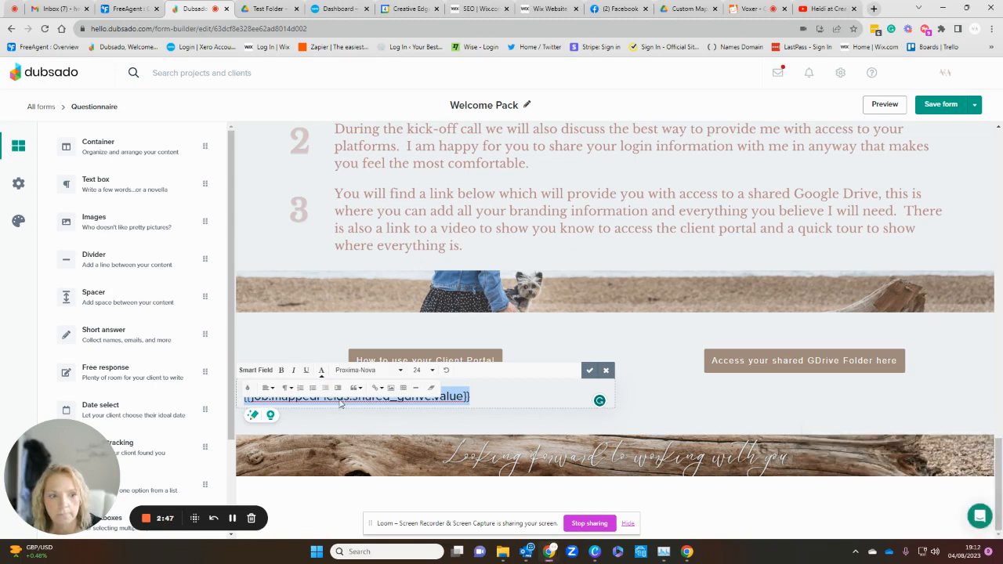
pyautogui.click(382, 397)
pyautogui.click(382, 396)
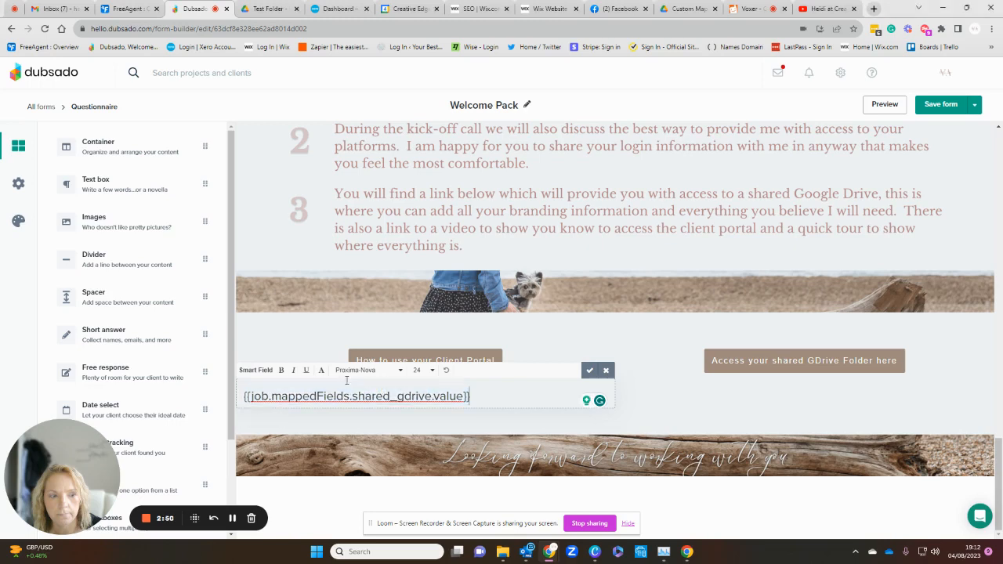
pyautogui.click(323, 373)
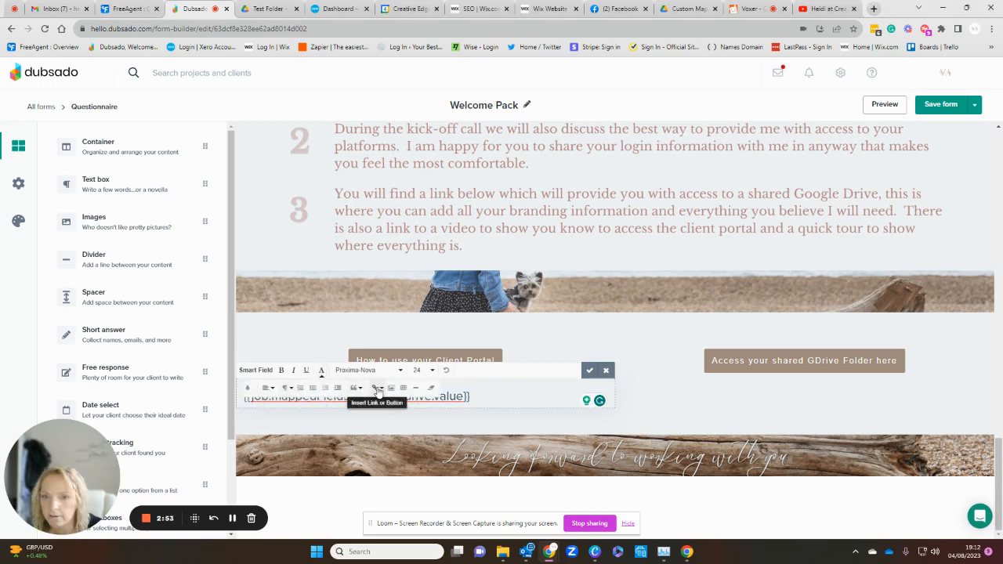
pyautogui.click(377, 388)
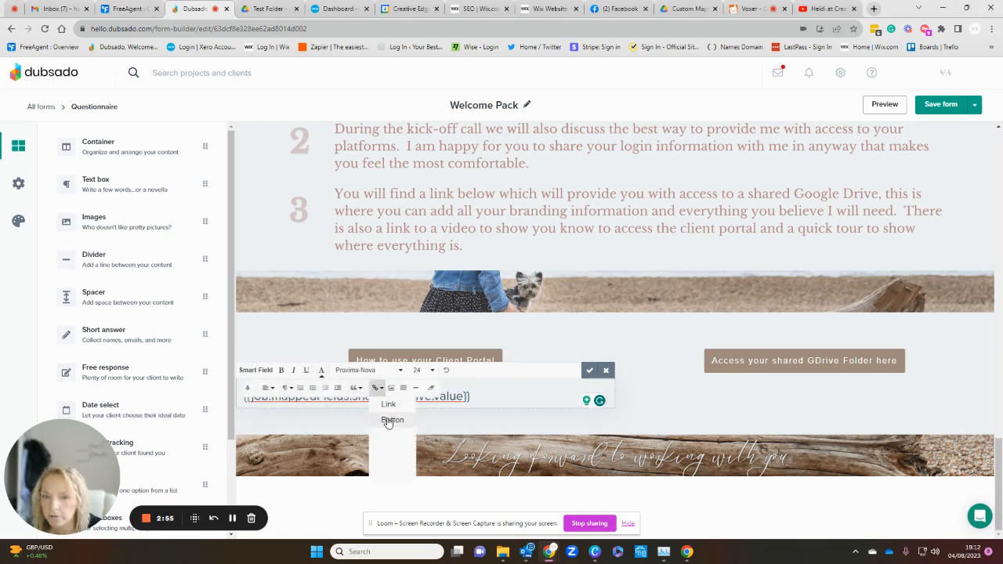
pyautogui.click(386, 421)
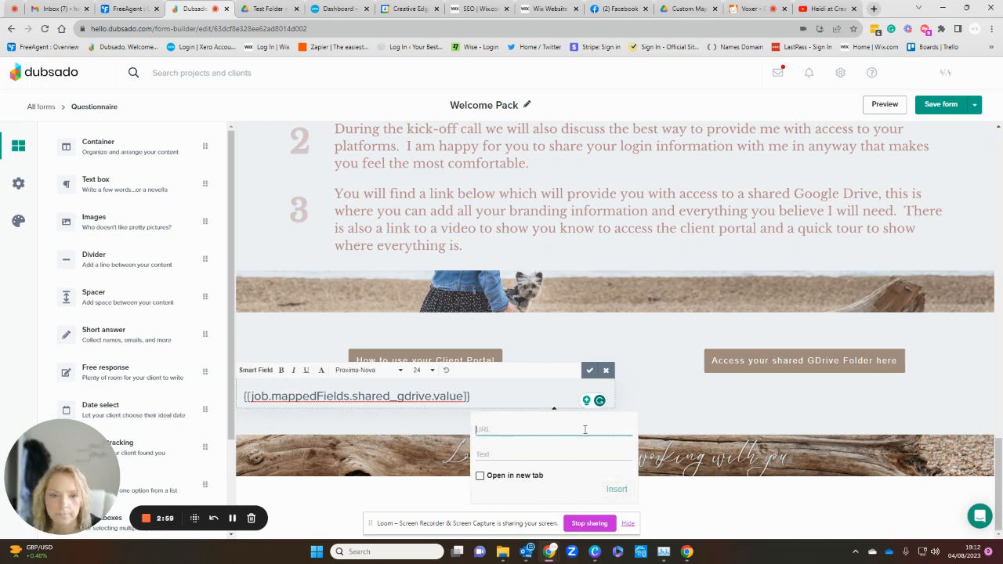
pyautogui.click(392, 380)
# Step: Start a button from the whole Shared GDrive smart field and move the field code from the button's text to its URL
pyautogui.moveTo(470, 397); pyautogui.dragTo(246, 402)
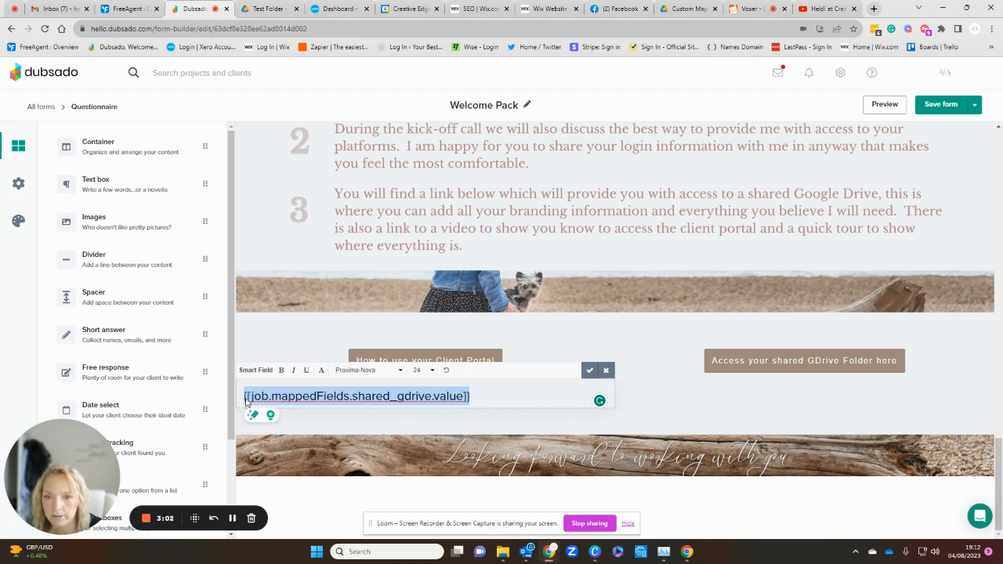
pyautogui.click(321, 371)
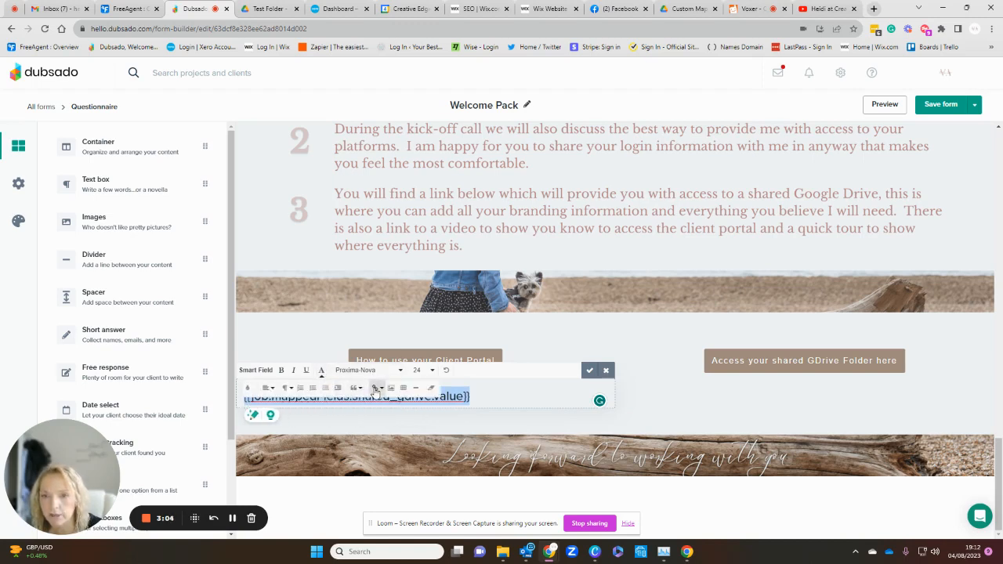
pyautogui.click(377, 388)
pyautogui.click(392, 420)
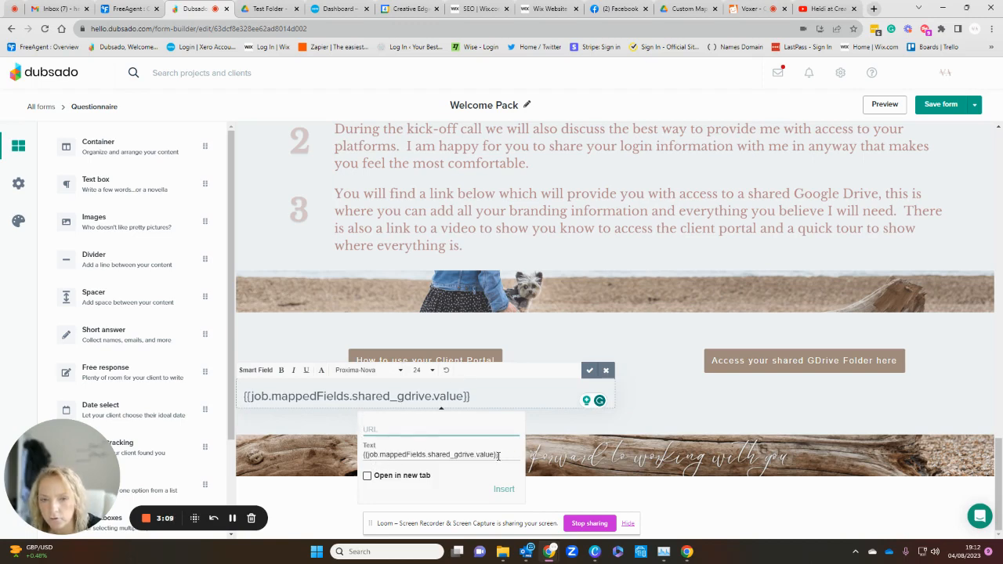
pyautogui.moveTo(498, 456); pyautogui.dragTo(363, 456)
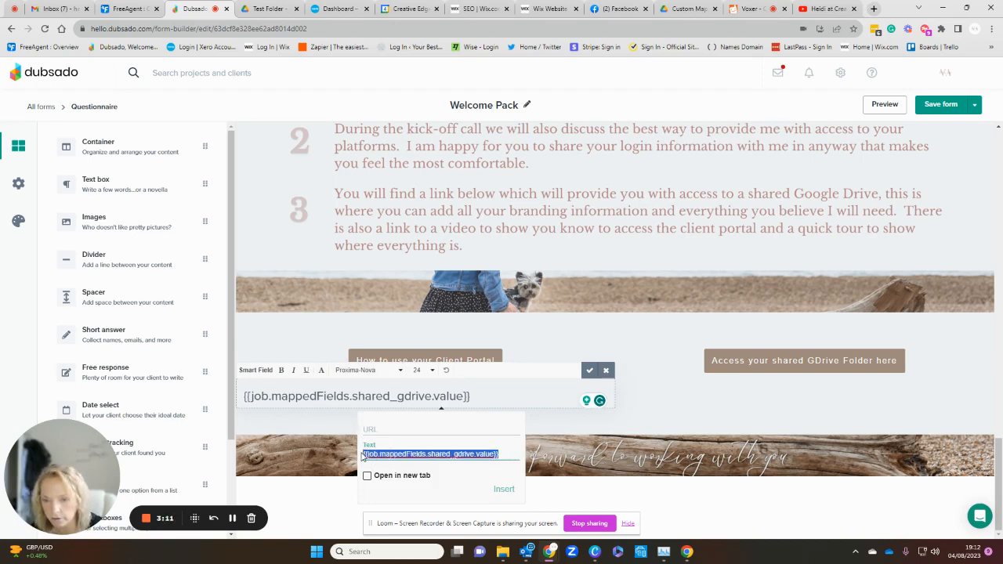
pyautogui.hotkey('ctrl', 'x')
pyautogui.click(383, 430)
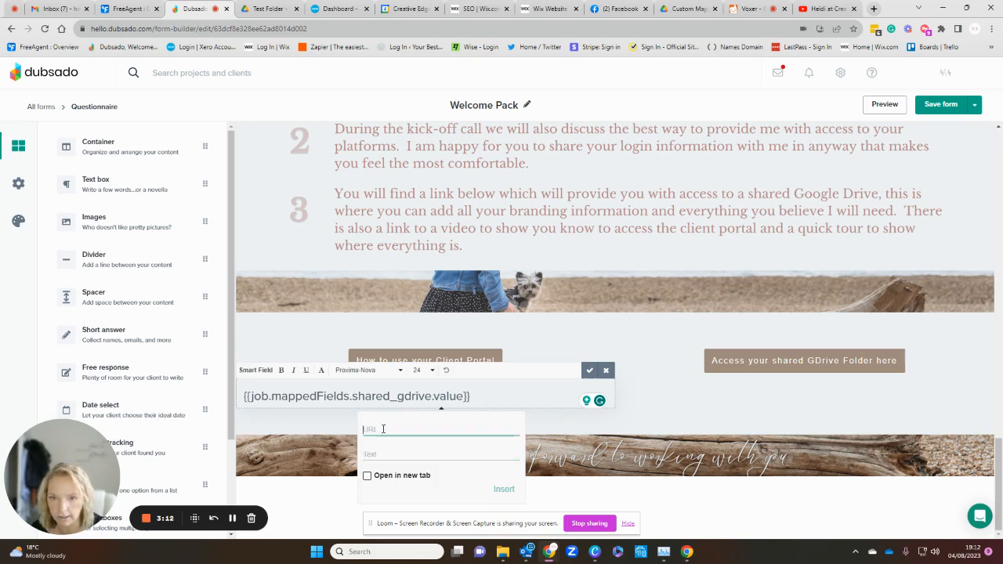
pyautogui.hotkey('ctrl', 'v')
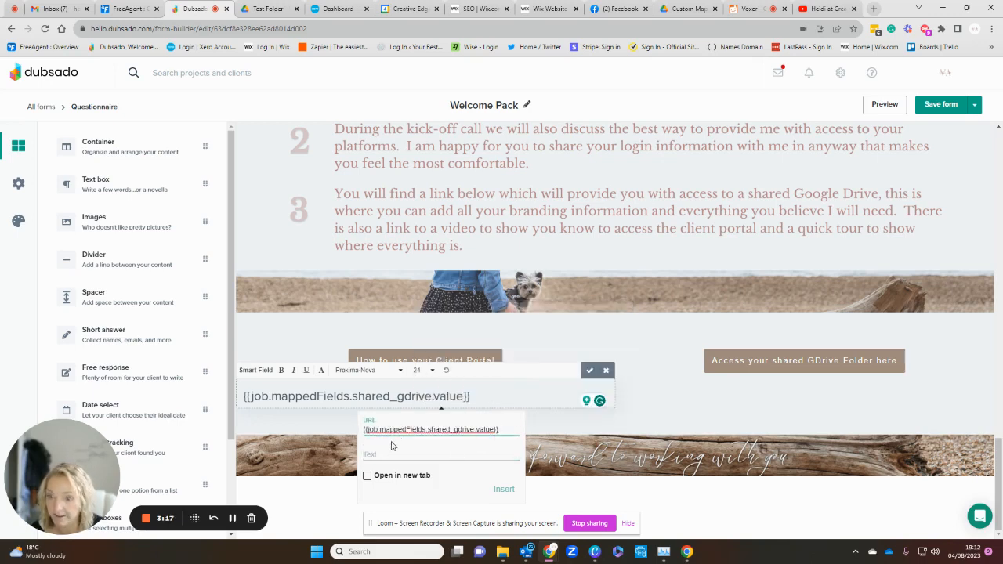
# Step: Label the button "Shared GDrive Folder", make it open in a new tab, and insert it
pyautogui.click(425, 453)
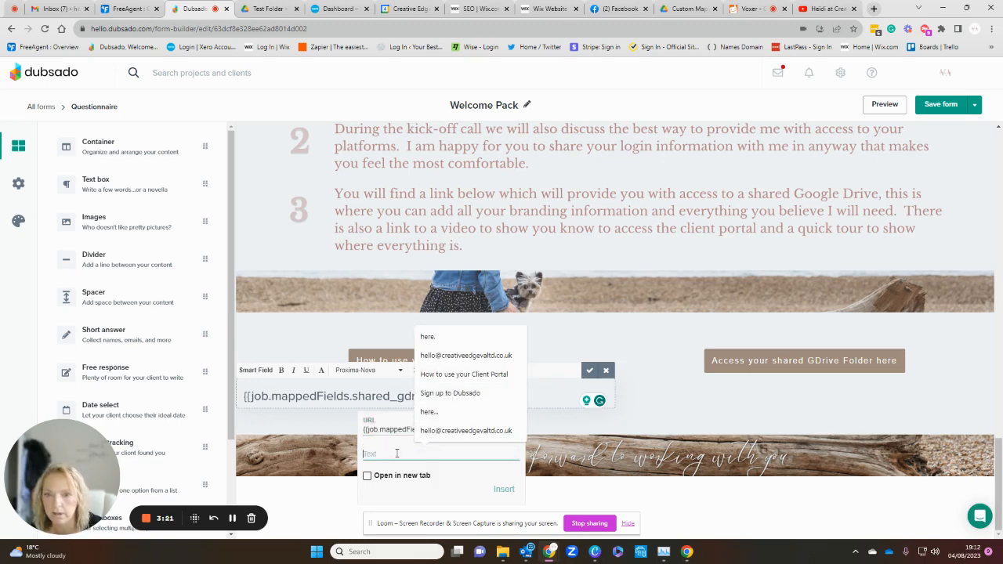
pyautogui.write('Shared')
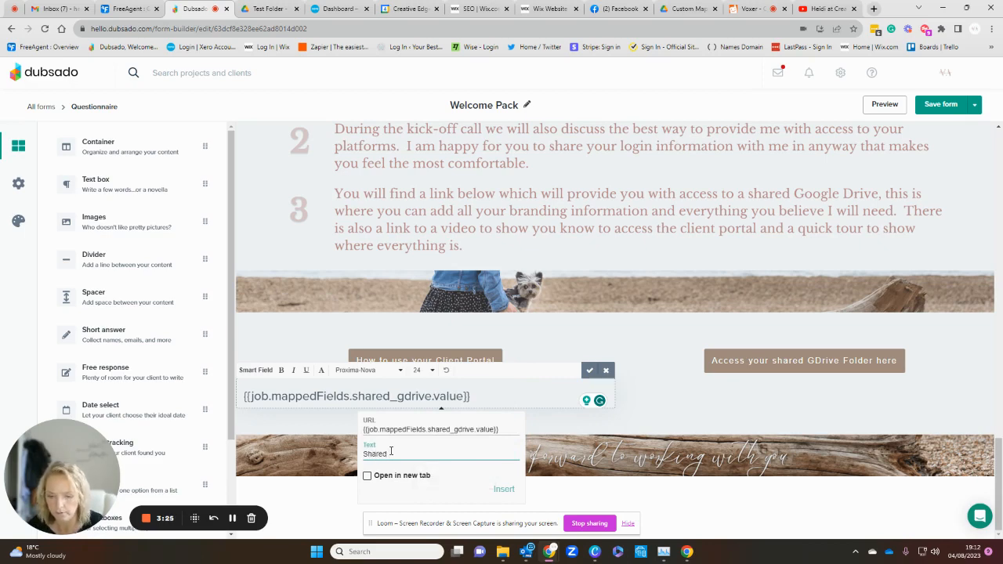
pyautogui.write(' GDriv')
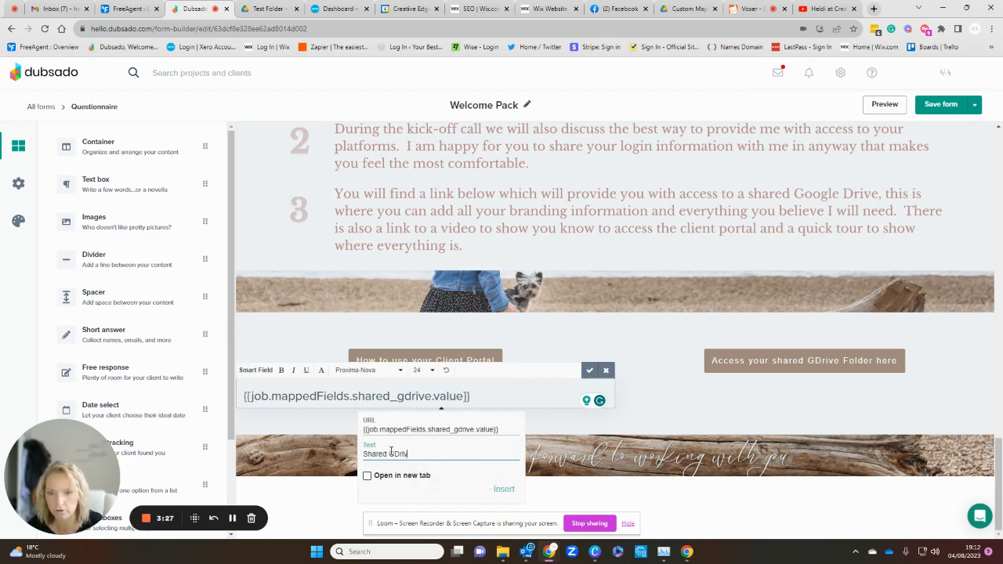
pyautogui.write('e Folder')
pyautogui.press('BackSpace')
pyautogui.press('BackSpace')
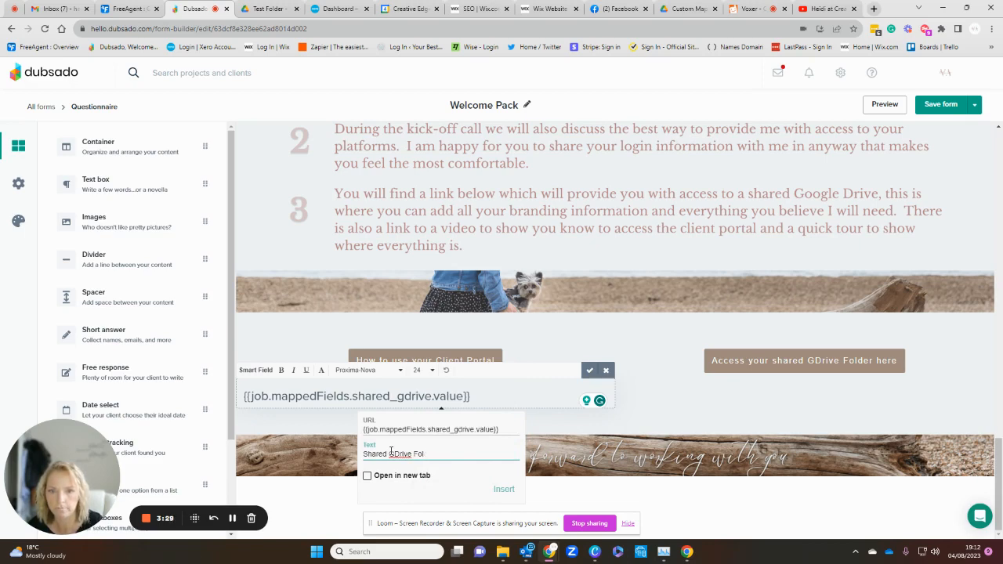
pyautogui.write('der')
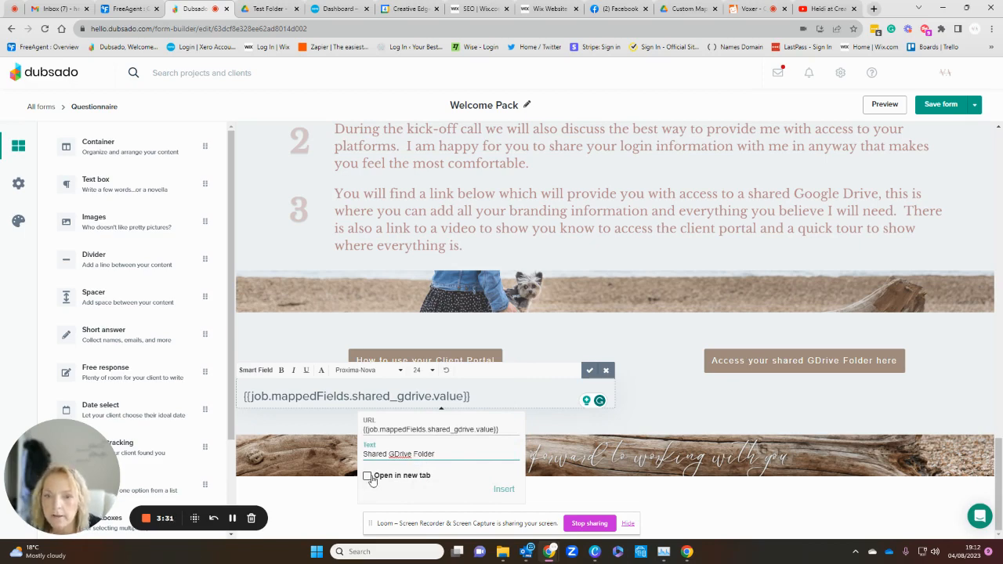
pyautogui.click(368, 476)
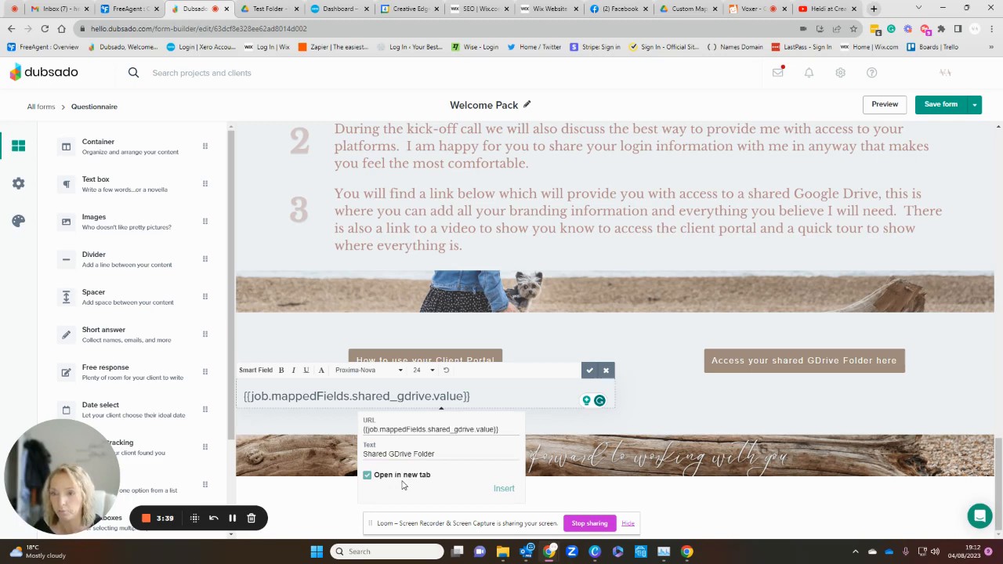
pyautogui.click(505, 488)
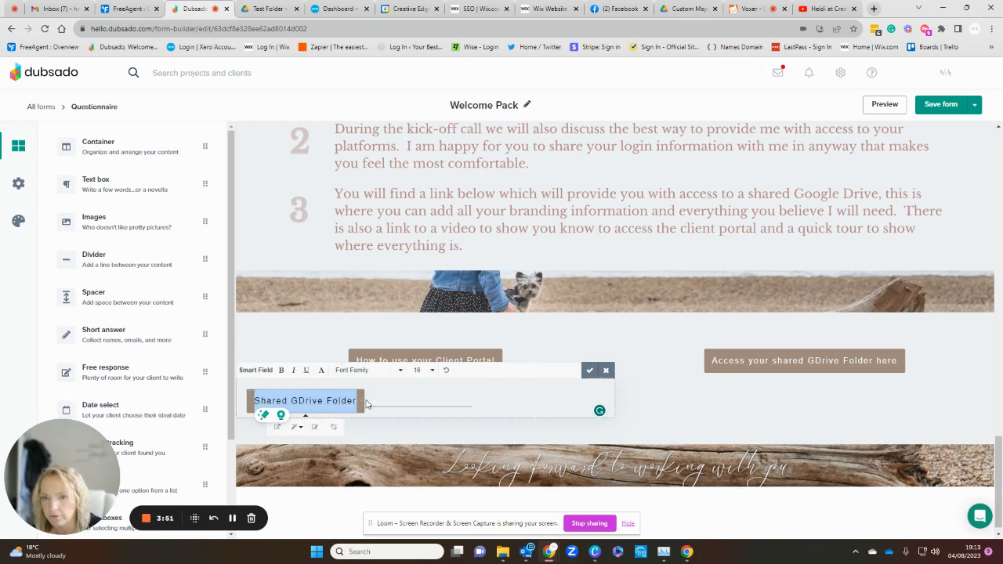
# Step: Center the Shared GDrive Folder button within its text box
pyautogui.click(322, 370)
pyautogui.click(272, 391)
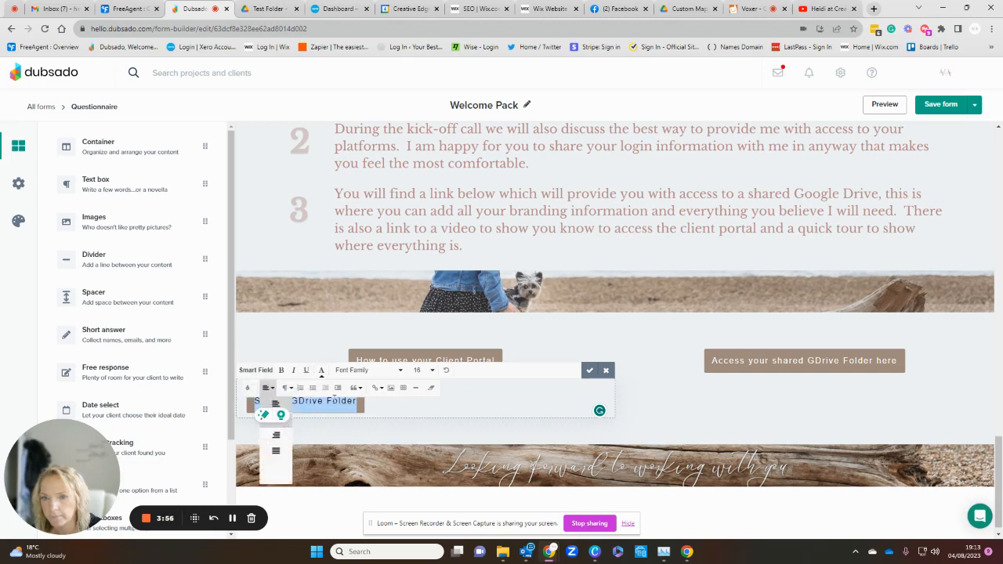
pyautogui.click(275, 421)
pyautogui.click(513, 400)
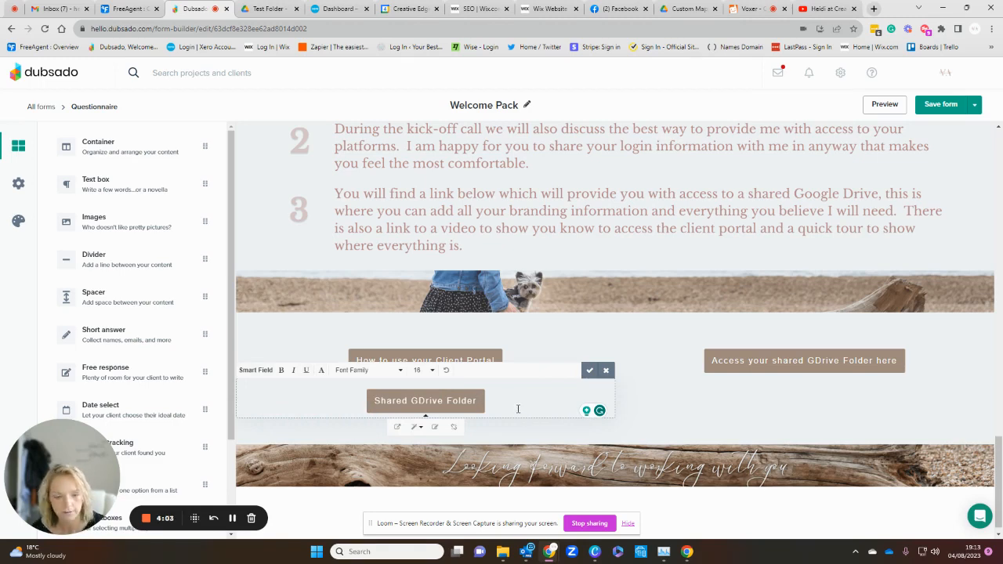
# Step: Add a line below the Shared GDrive Folder button and insert the client smart field "Link to create a favicon" there
pyautogui.press('Return')
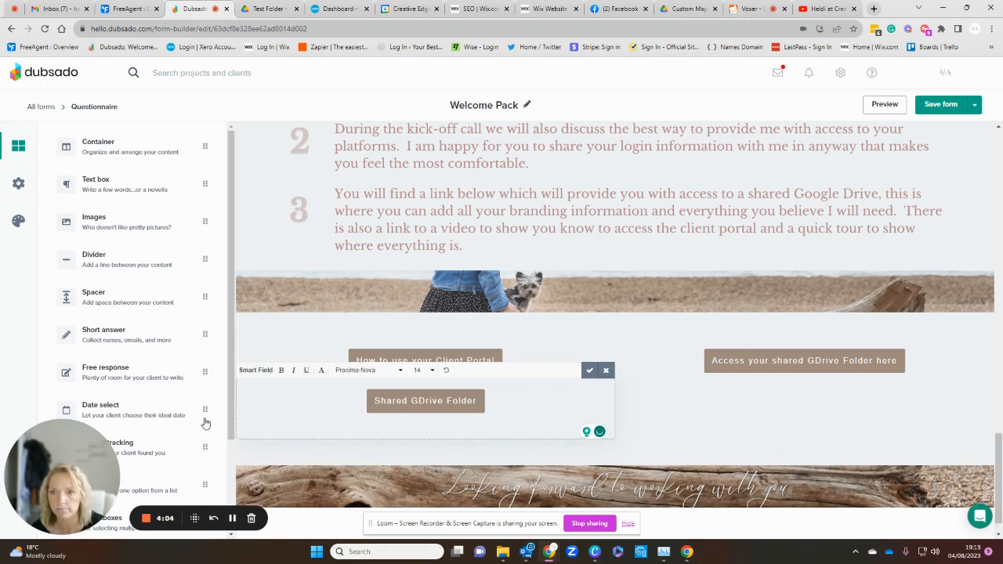
pyautogui.click(256, 370)
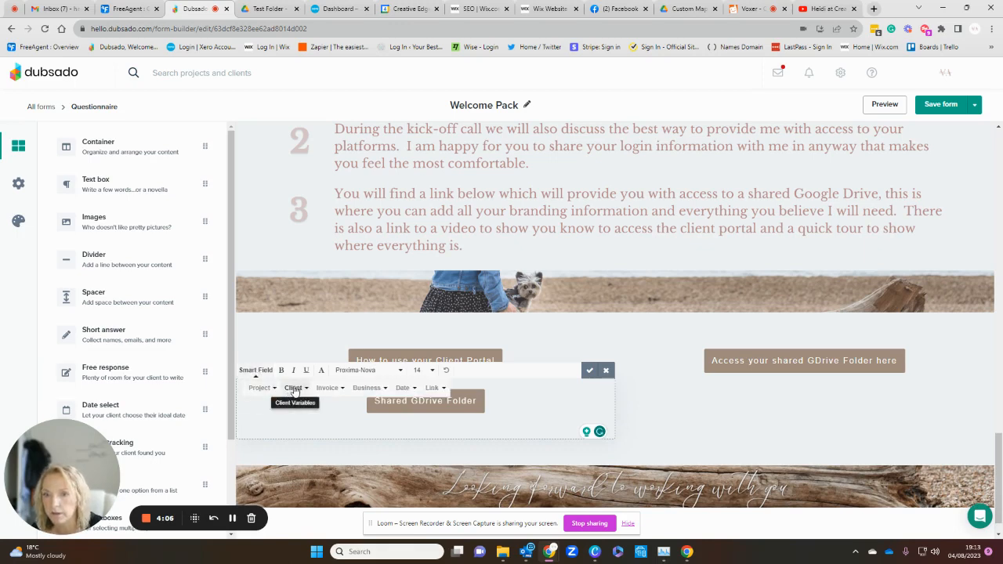
pyautogui.click(295, 389)
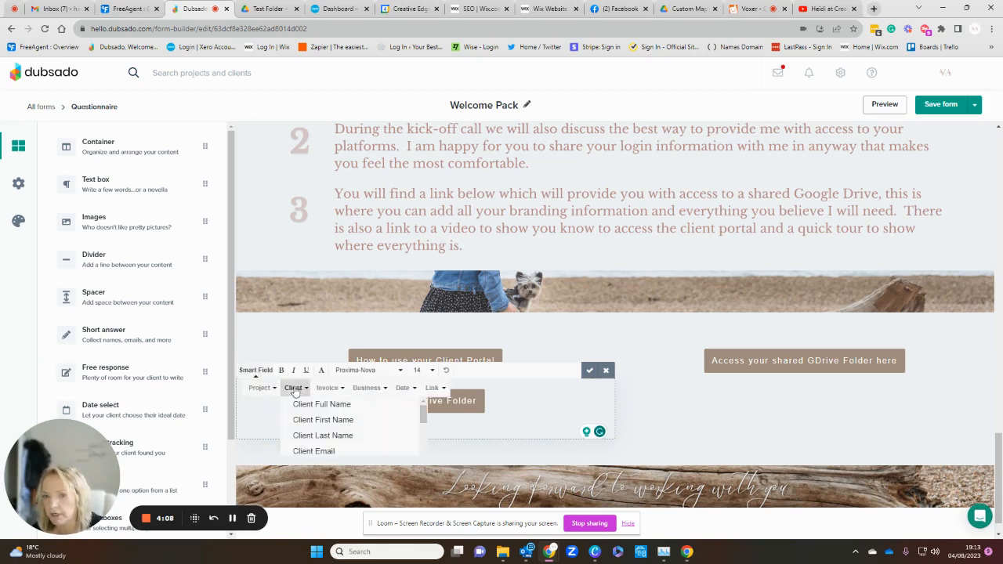
pyautogui.scroll(-10, 333, 441)
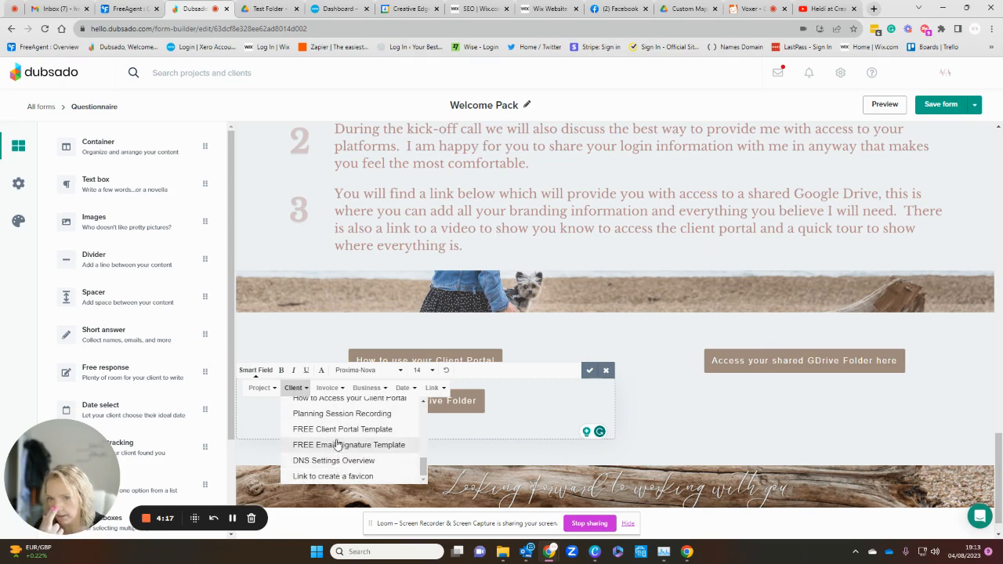
pyautogui.click(369, 475)
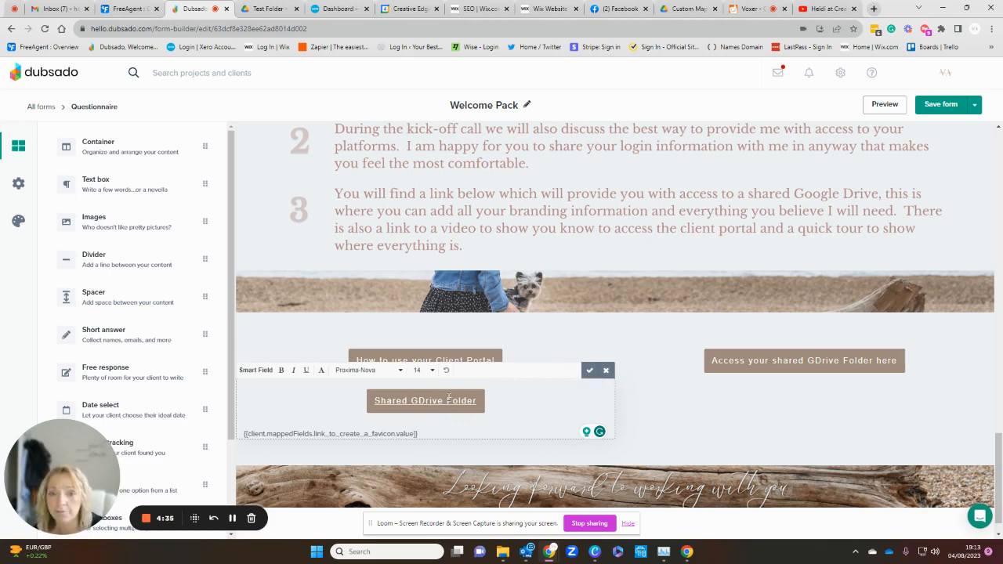
# Step: Discard the edits and delete the text box below "How to use your Client Portal", then return to the Forms list
pyautogui.click(606, 372)
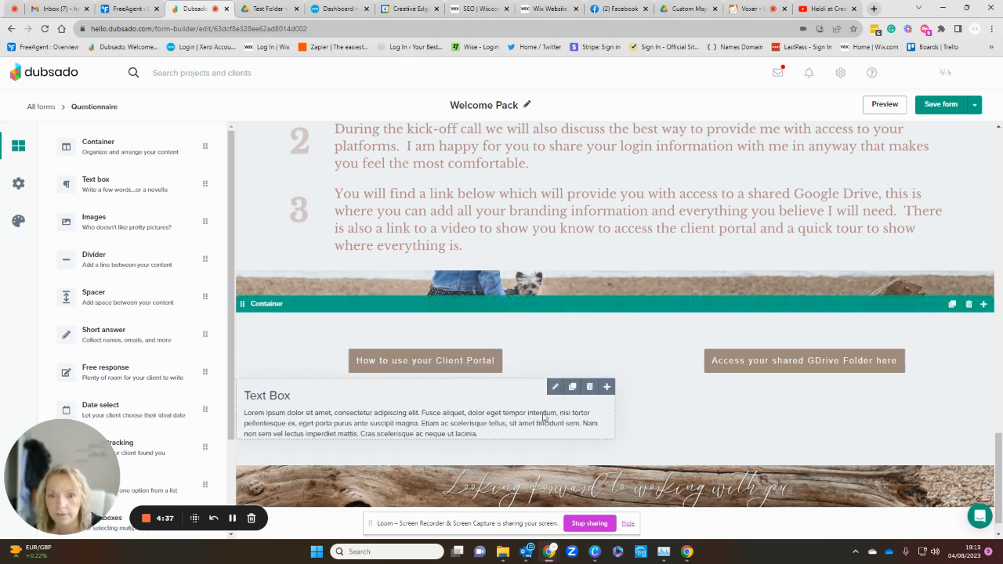
pyautogui.click(590, 388)
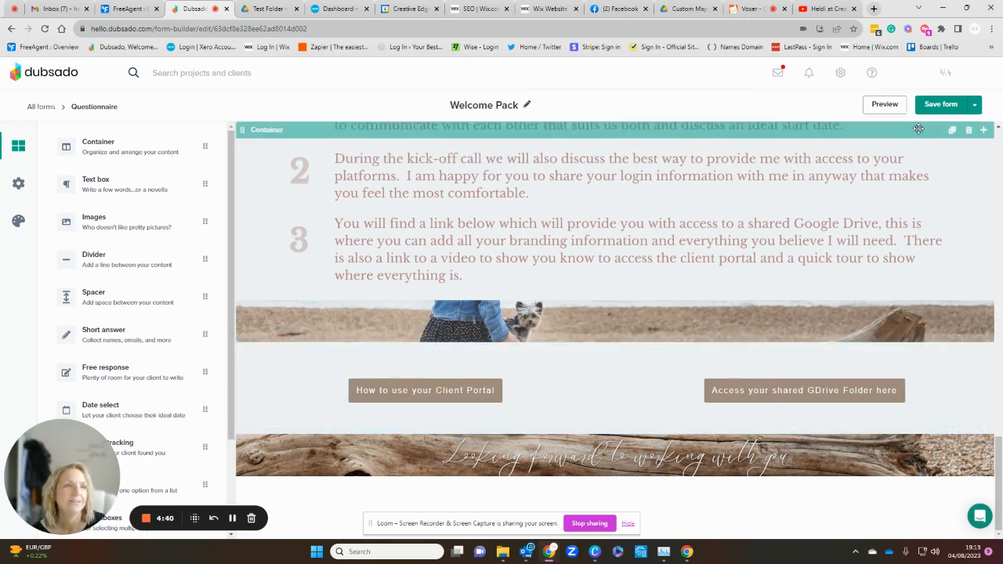
pyautogui.click(976, 108)
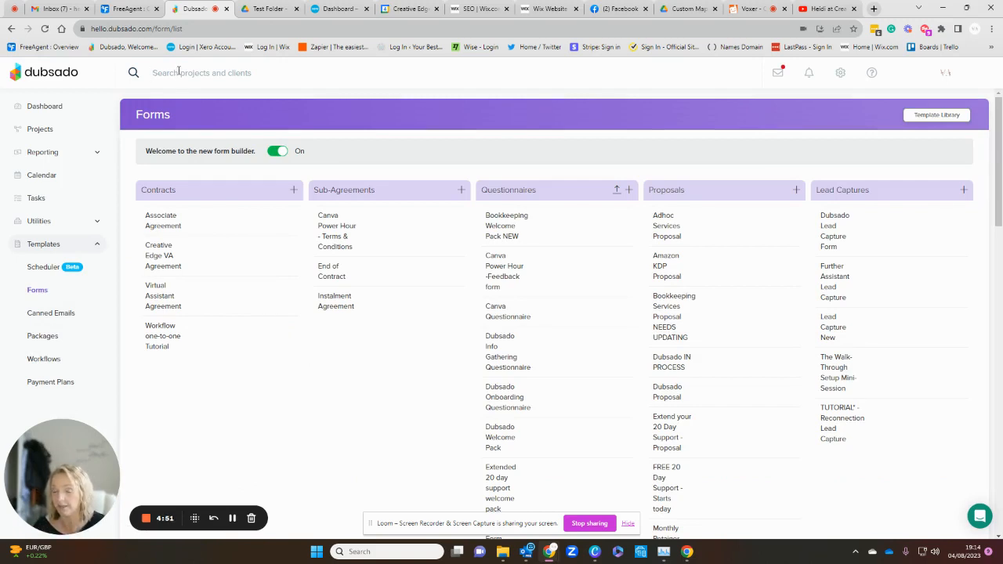
# Step: Search projects and clients for "test", open Test Project, and show its forms
pyautogui.click(179, 72)
pyautogui.write('test')
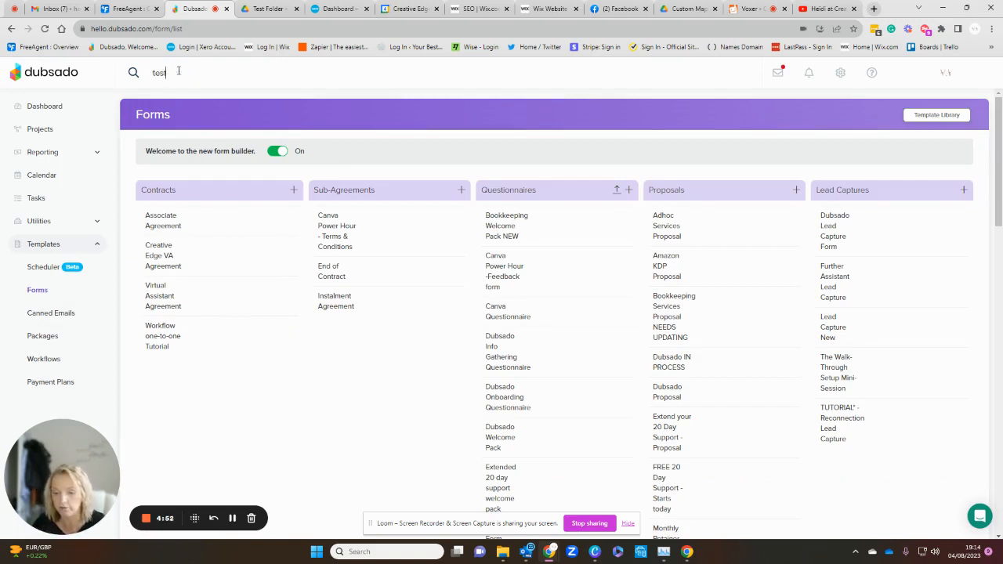
pyautogui.click(149, 146)
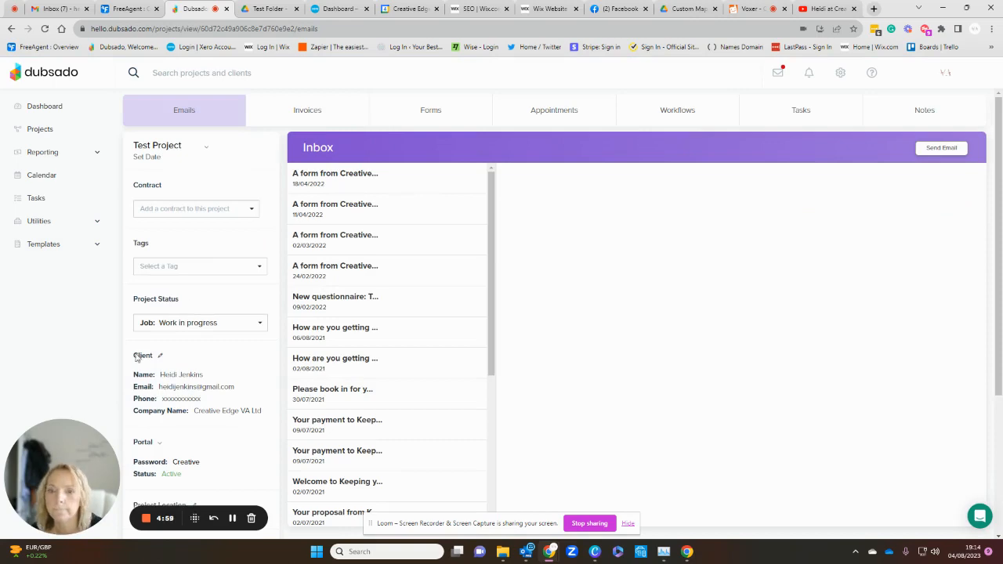
pyautogui.scroll(-3, 139, 359)
pyautogui.scroll(1, 222, 352)
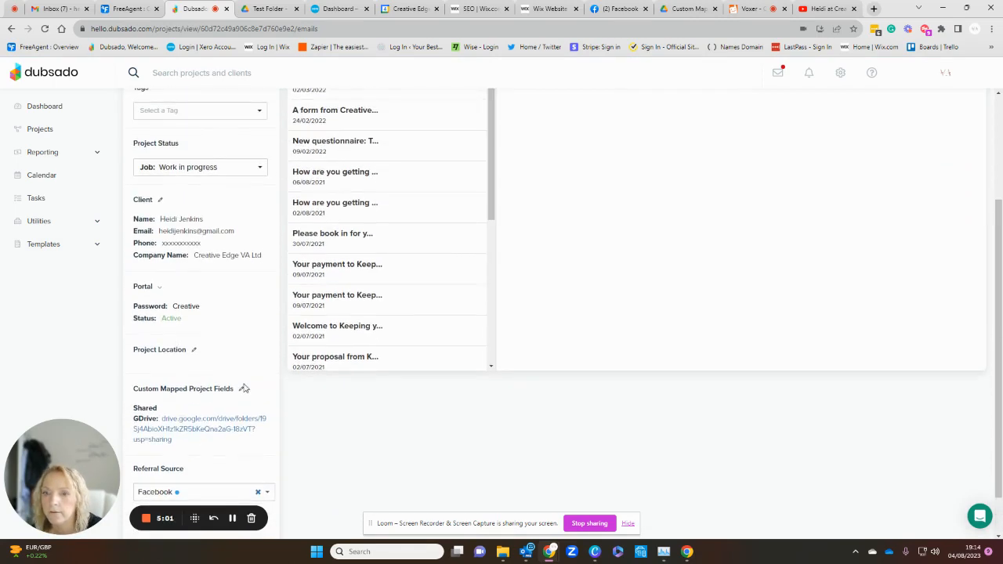
pyautogui.scroll(2, 259, 377)
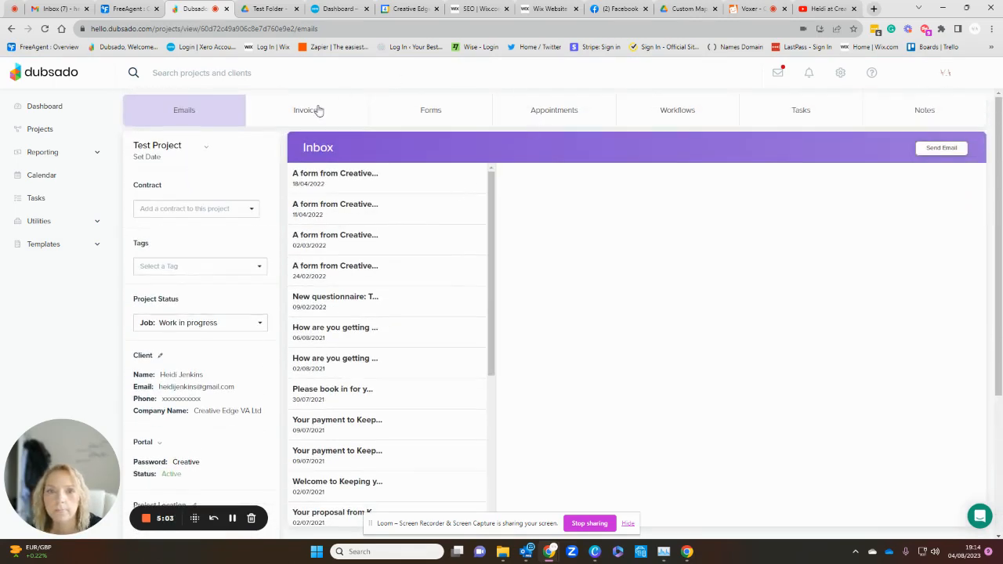
pyautogui.click(449, 112)
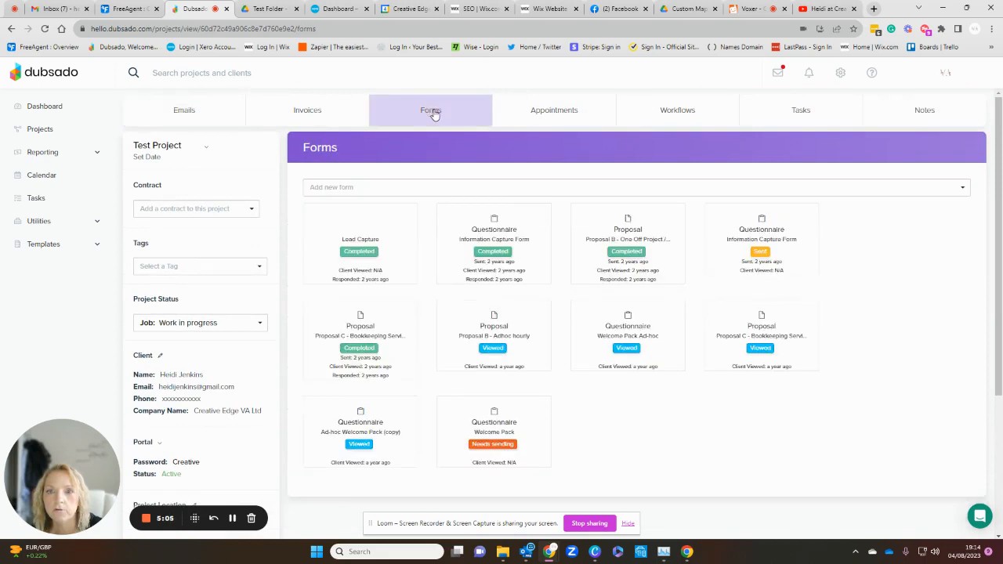
pyautogui.moveTo(499, 433)
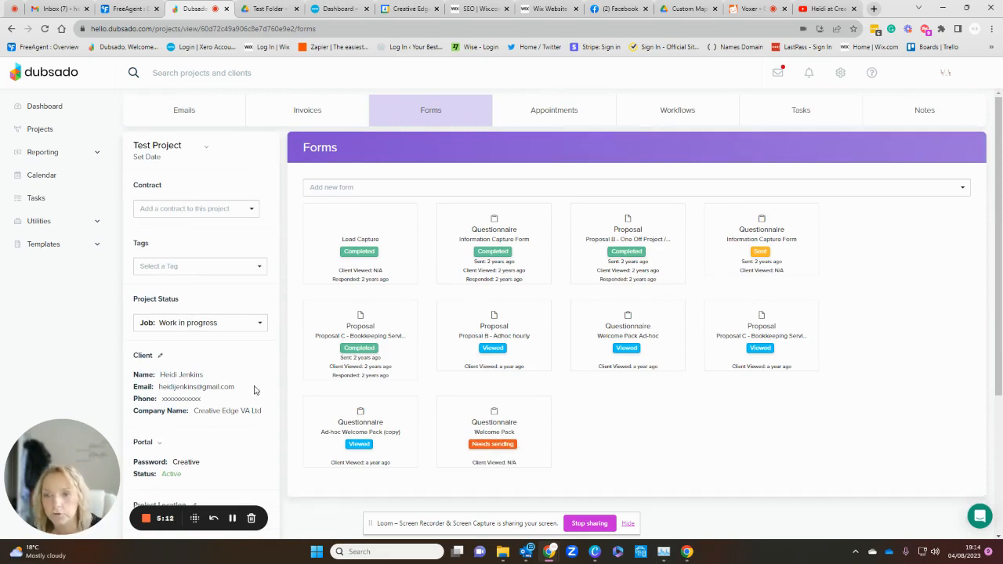
# Step: Open the project's custom mapped fields for editing and clear the Shared GDrive link
pyautogui.scroll(-3, 284, 436)
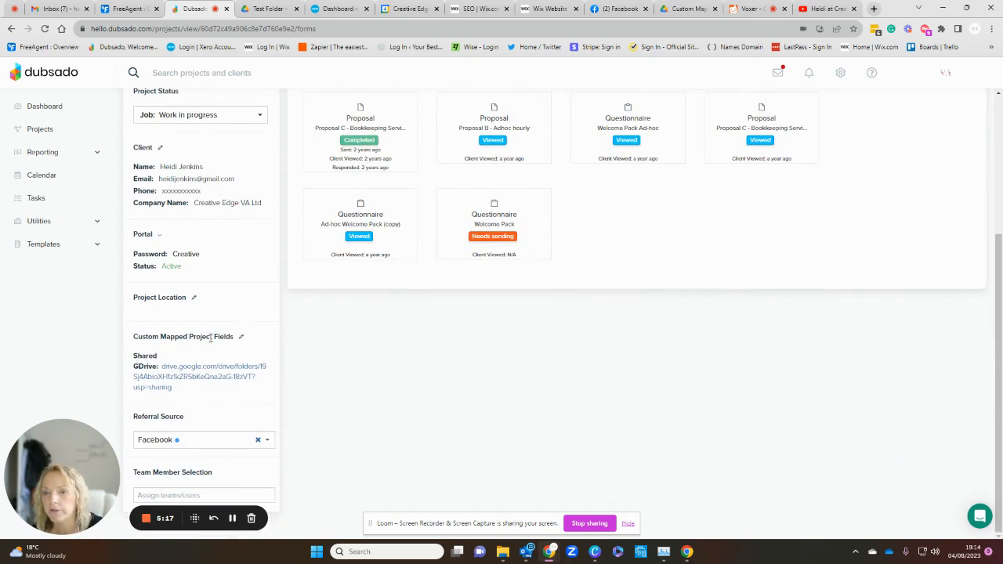
pyautogui.click(241, 337)
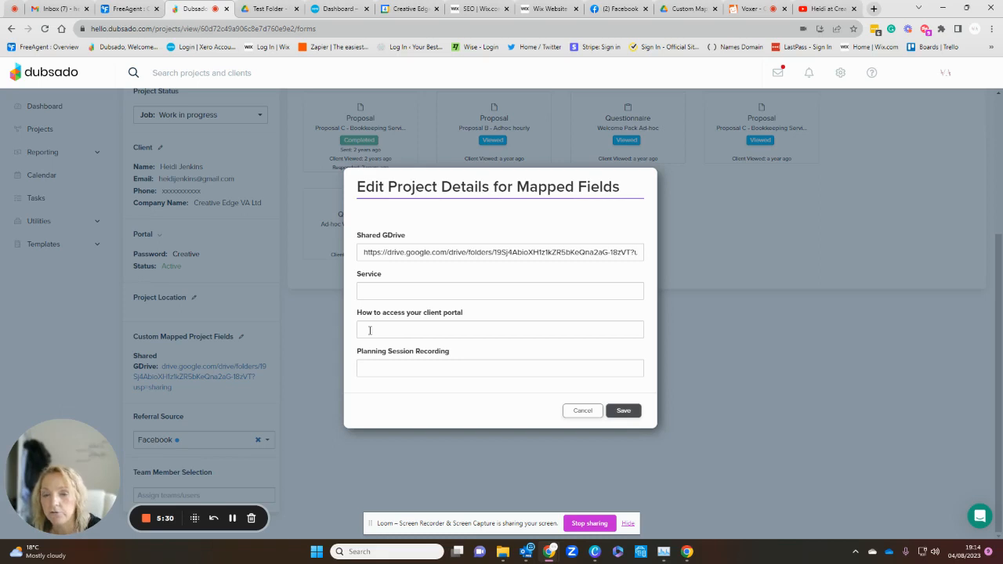
pyautogui.click(369, 333)
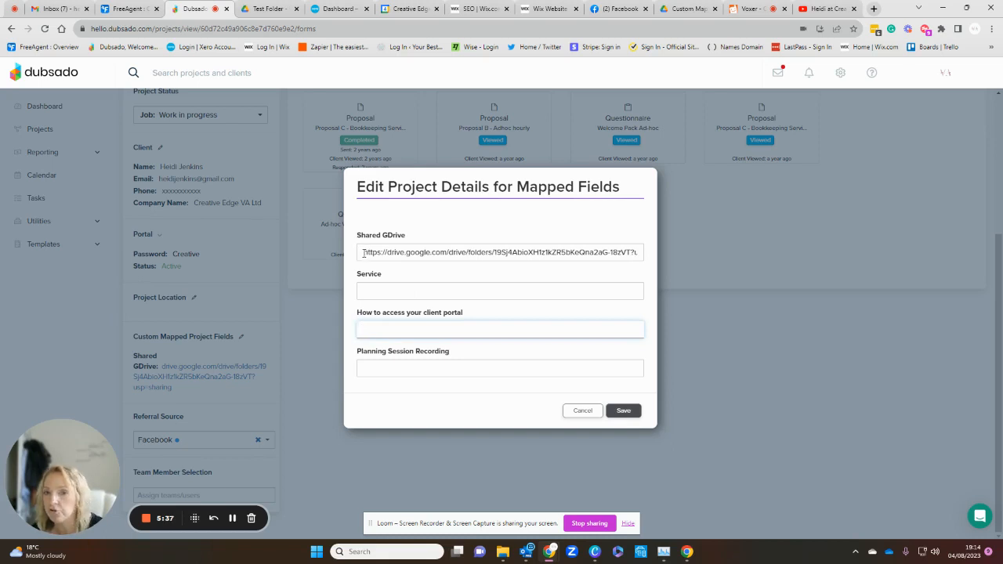
pyautogui.moveTo(363, 253); pyautogui.dragTo(686, 257)
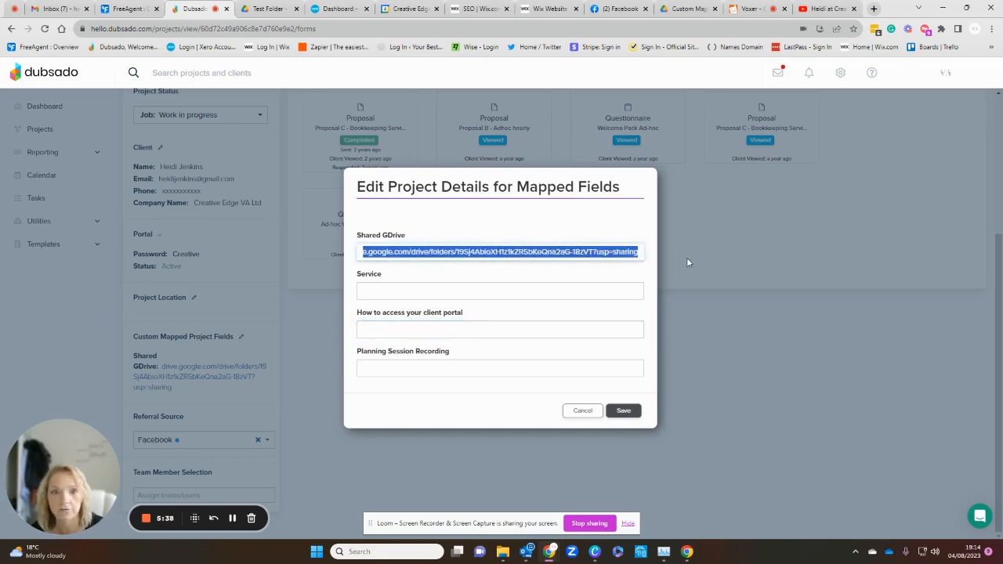
pyautogui.press('BackSpace')
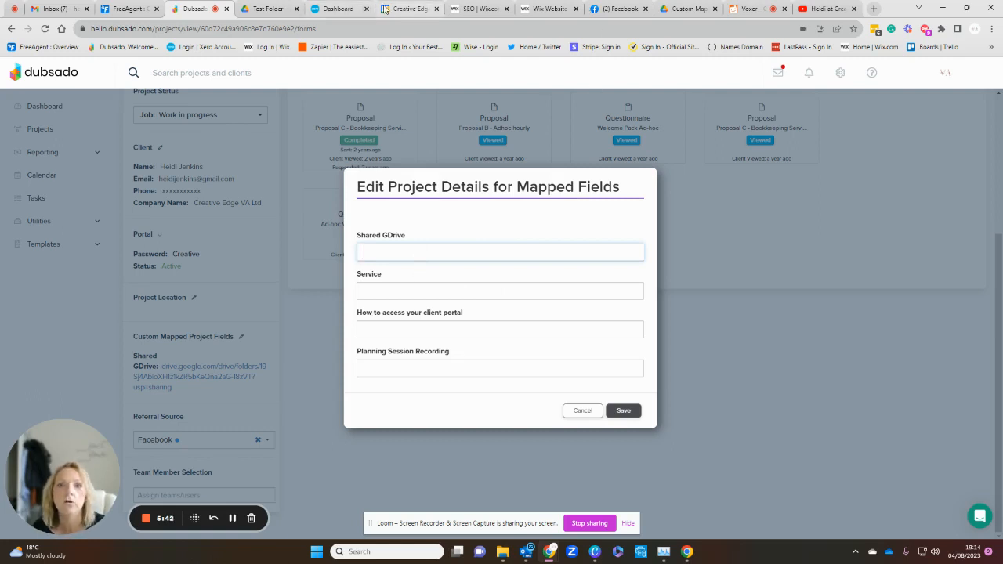
# Step: In Google Drive, share Test Folder with Anyone with the link as Editor and copy its link
pyautogui.click(260, 10)
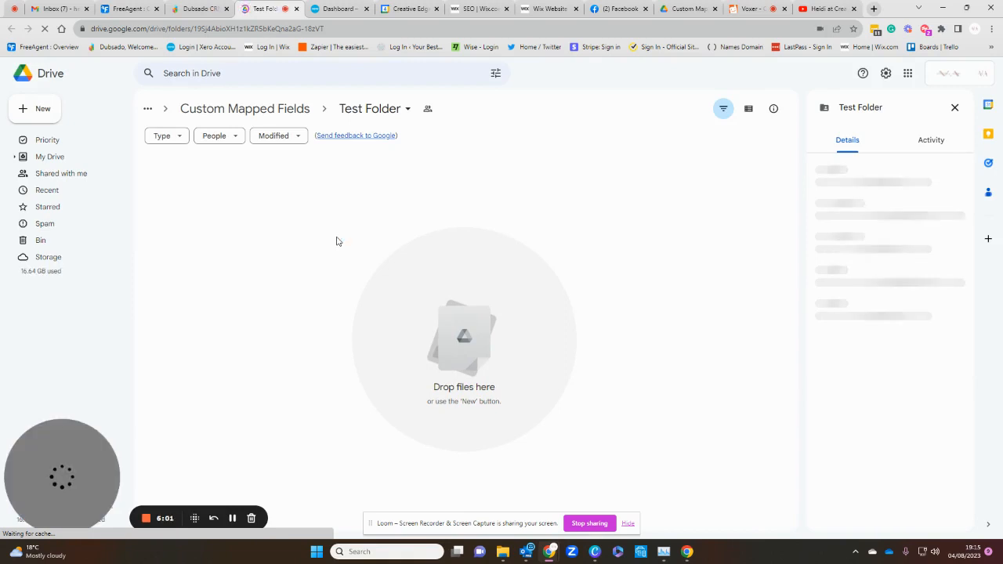
pyautogui.click(428, 109)
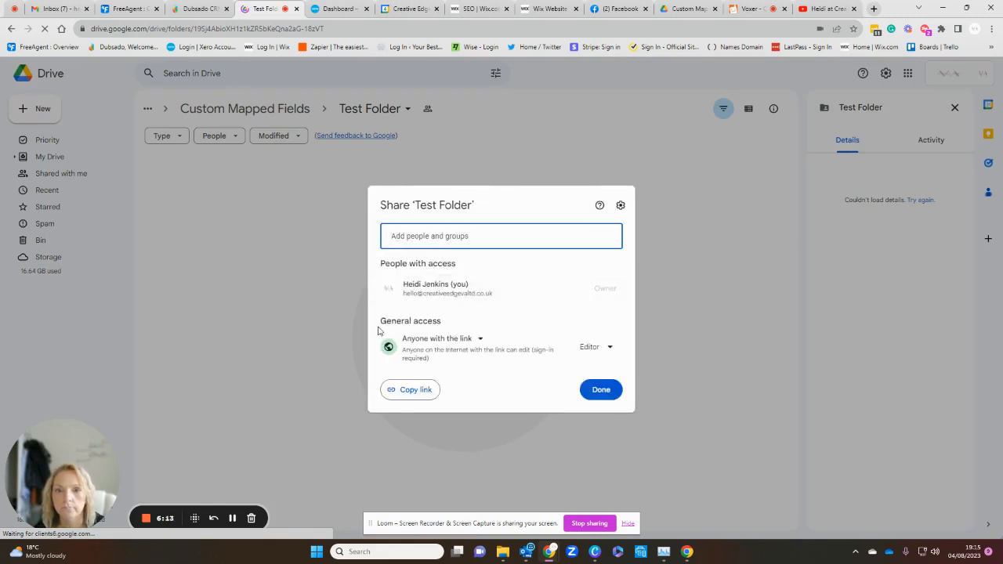
pyautogui.click(476, 339)
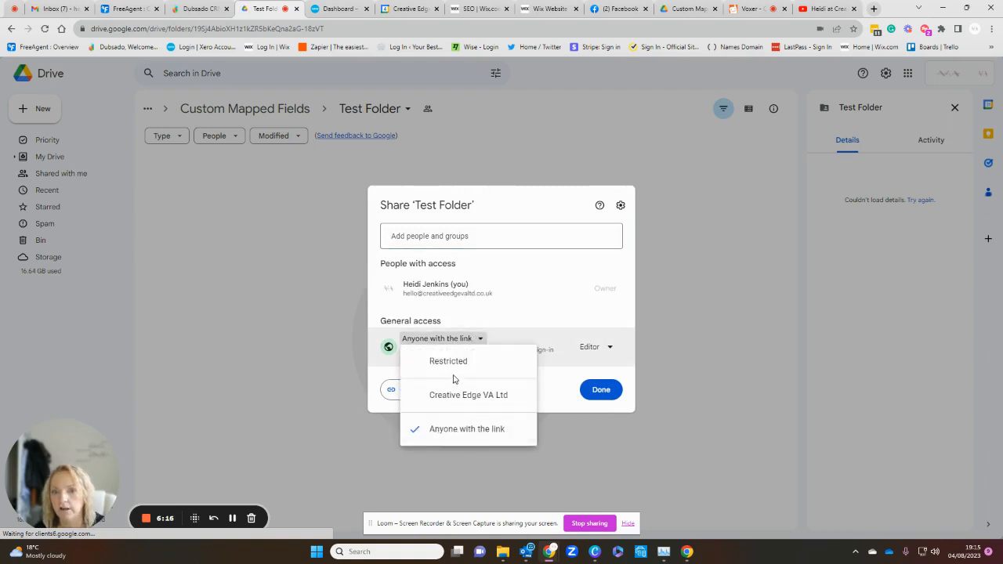
pyautogui.click(458, 431)
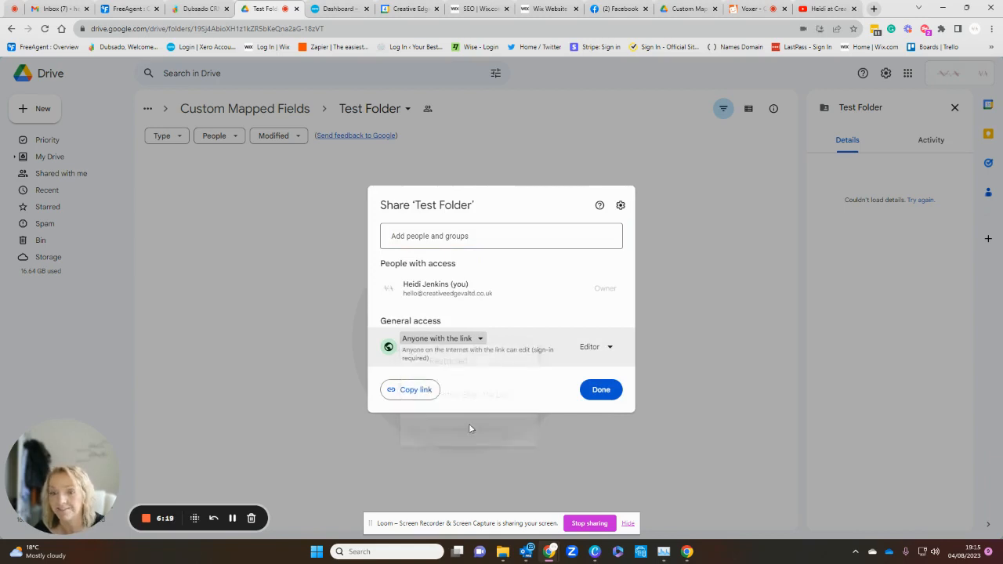
pyautogui.click(607, 350)
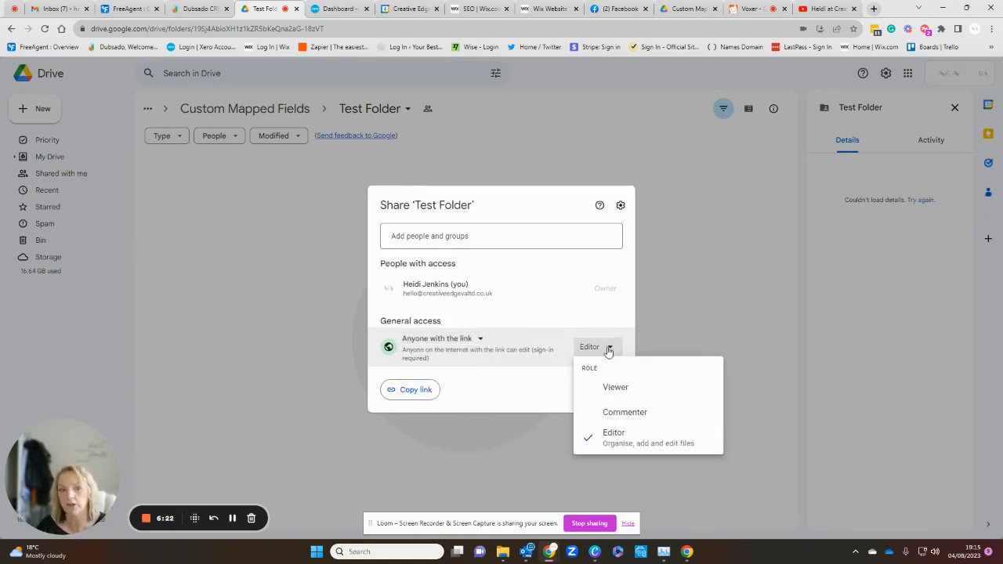
pyautogui.click(631, 444)
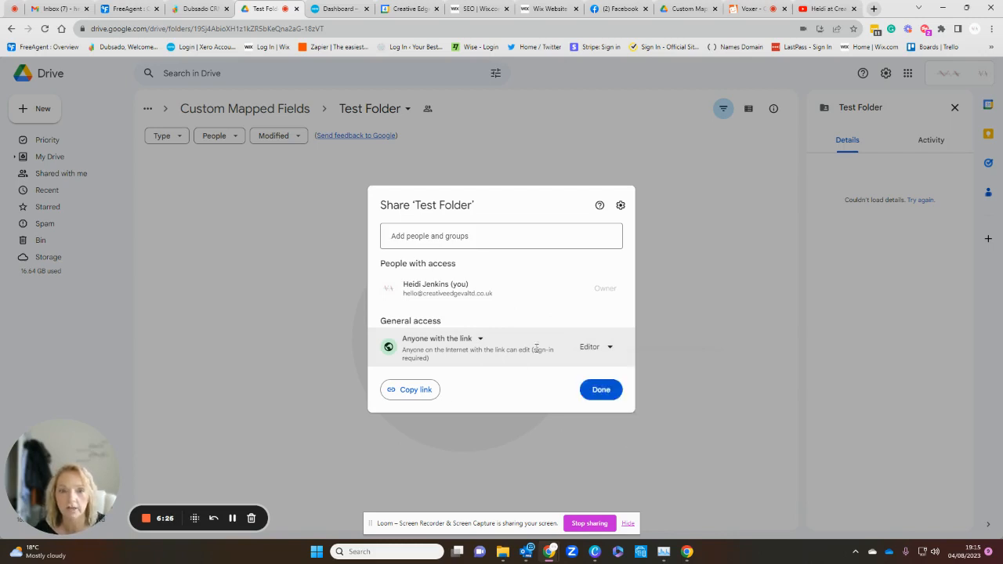
pyautogui.click(414, 396)
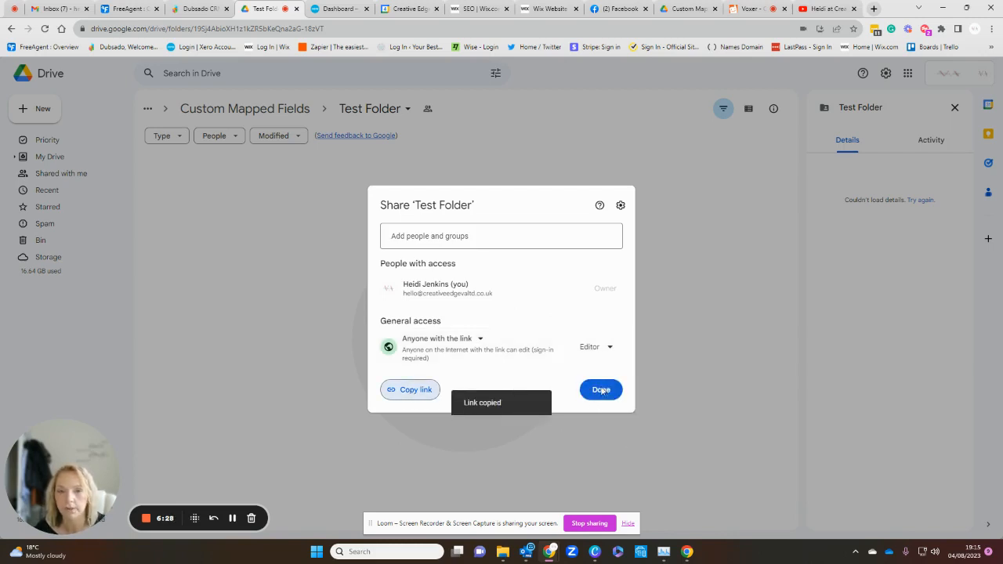
# Step: Back in Dubsado, paste the copied folder link into the project's Shared GDrive field and save the mapped fields
pyautogui.click(190, 13)
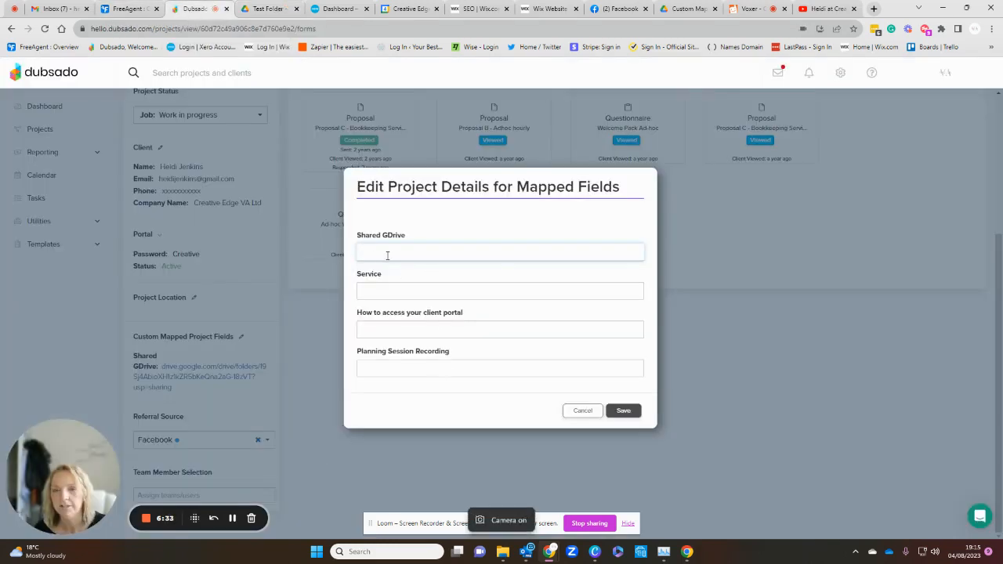
pyautogui.hotkey('ctrl', 'v')
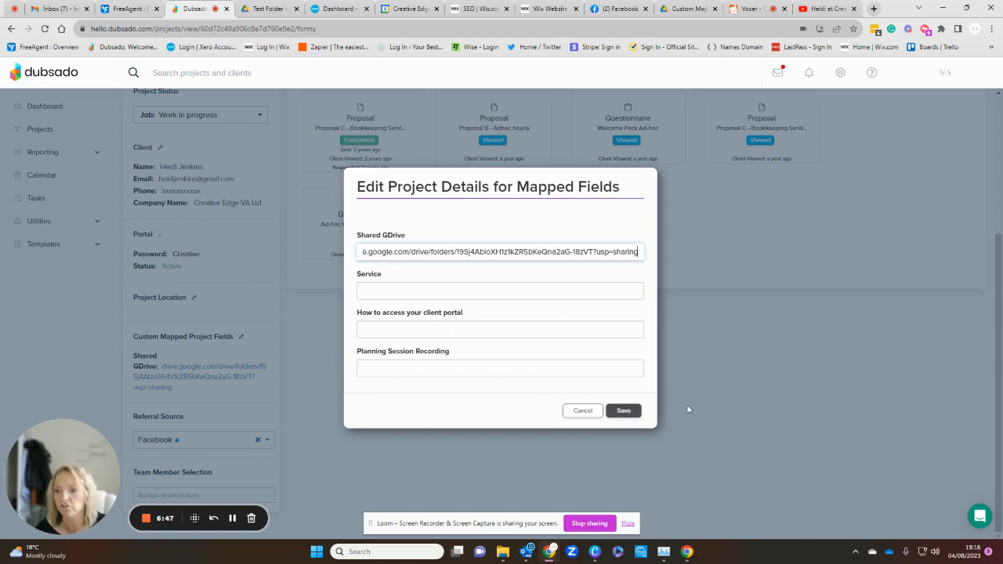
pyautogui.click(635, 410)
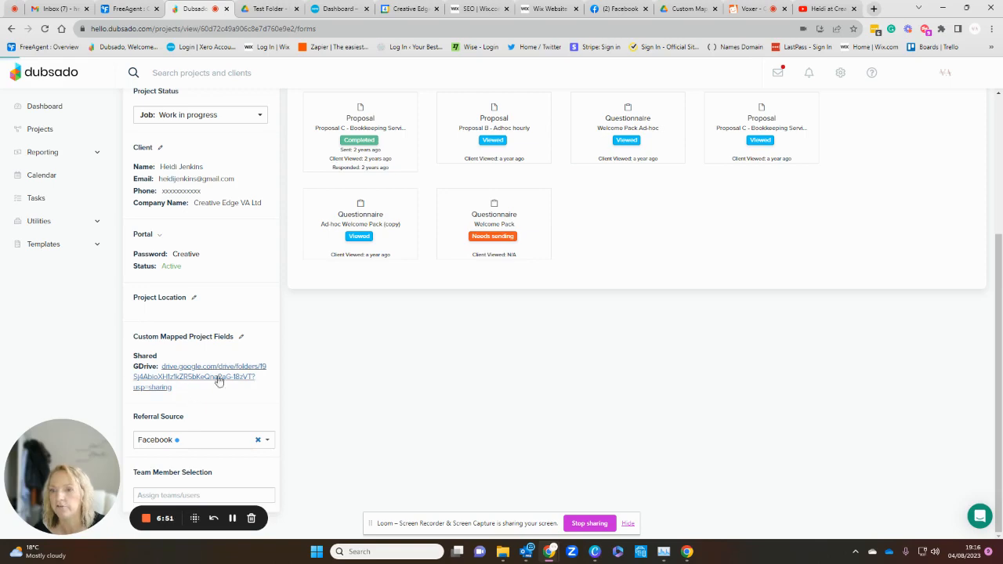
# Step: Preview the Welcome Pack questionnaire from the project's forms
pyautogui.scroll(3, 164, 392)
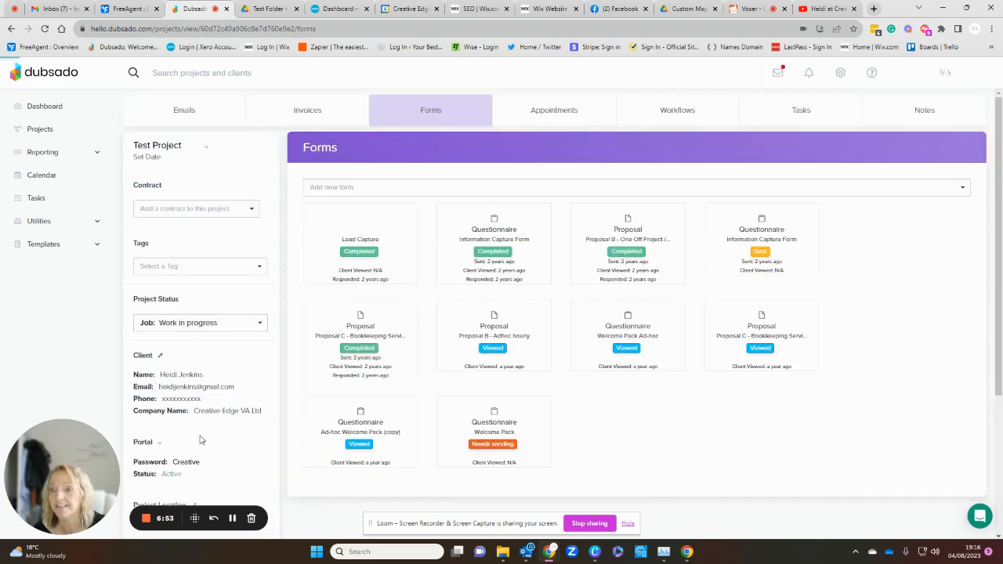
pyautogui.scroll(-3, 173, 431)
pyautogui.scroll(2, 540, 432)
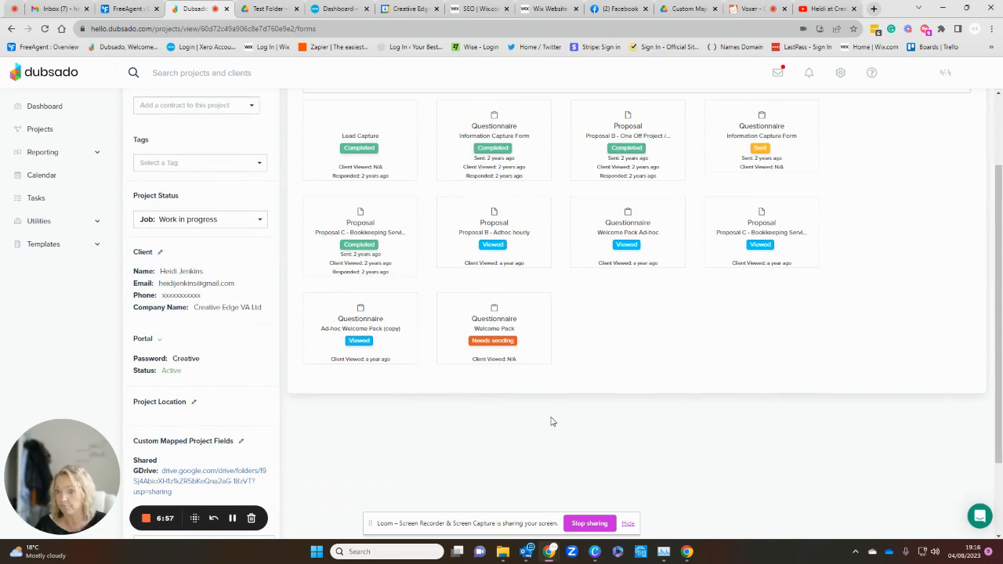
pyautogui.moveTo(481, 328)
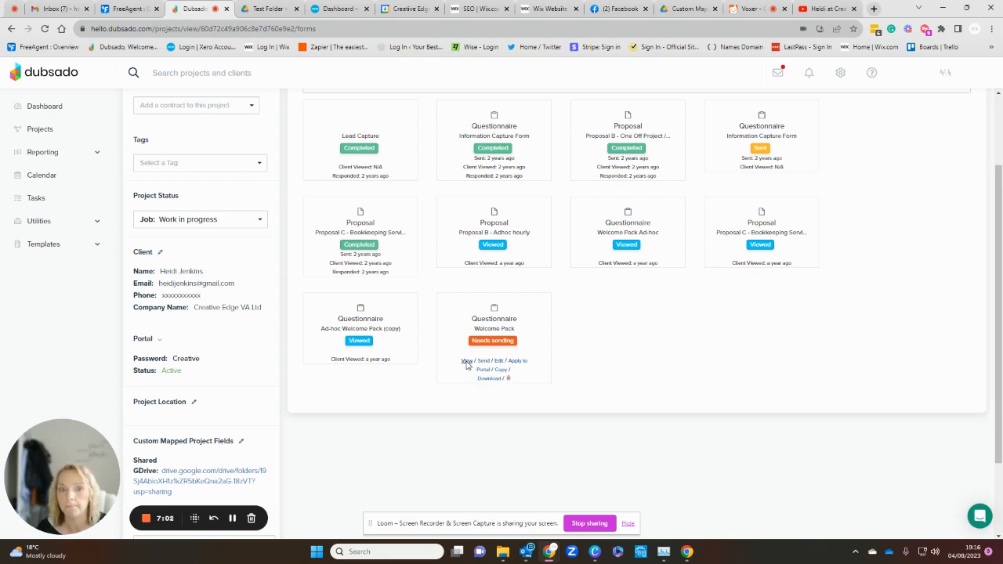
pyautogui.click(466, 361)
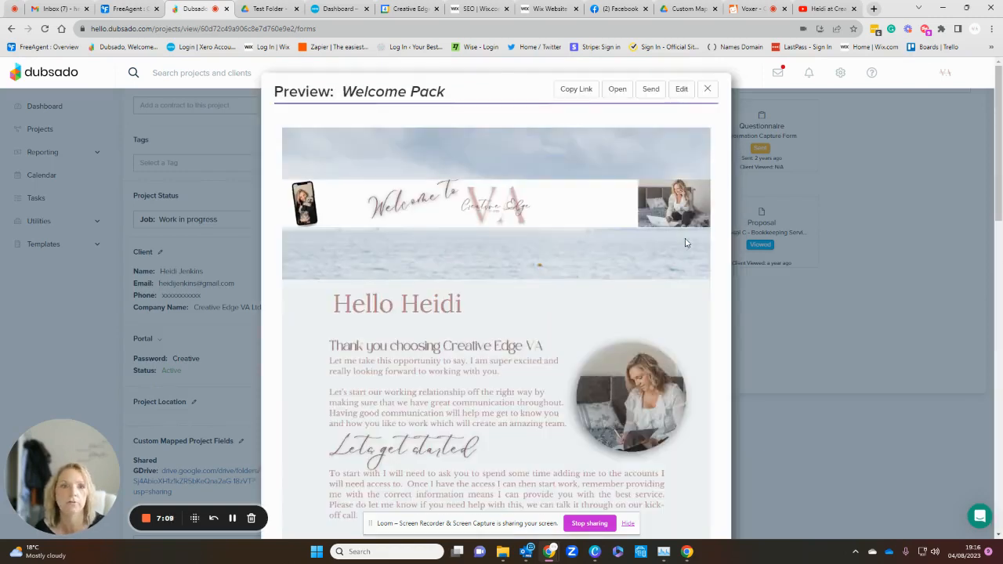
# Step: Open the Welcome Pack as the client sees it and follow its shared GDrive folder link to test it
pyautogui.click(617, 89)
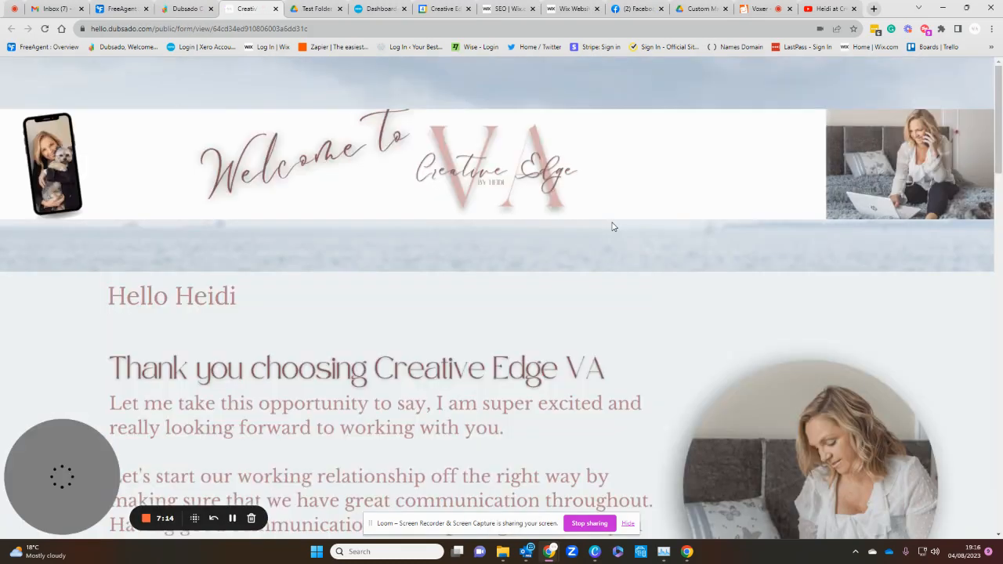
pyautogui.scroll(-20, 608, 225)
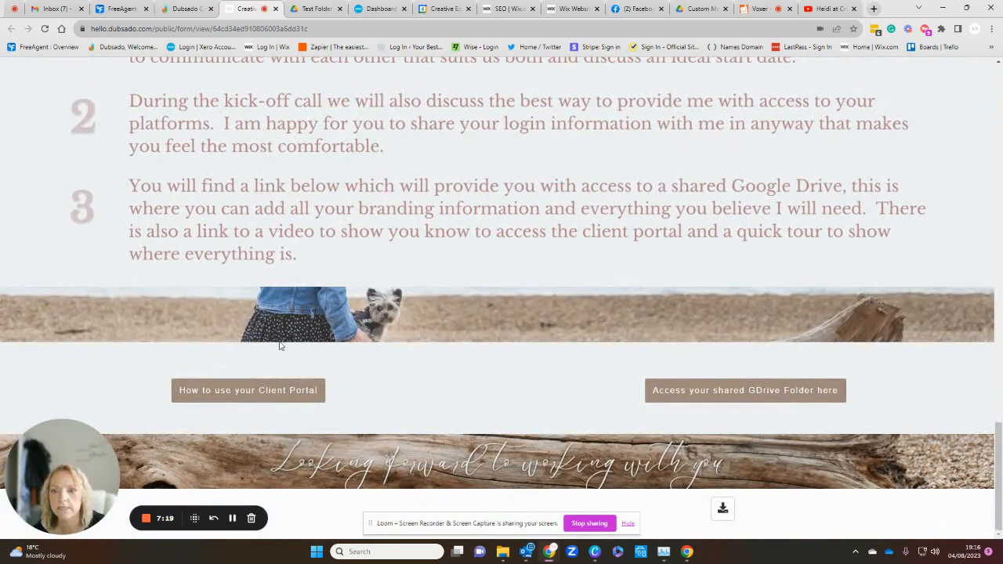
pyautogui.click(728, 396)
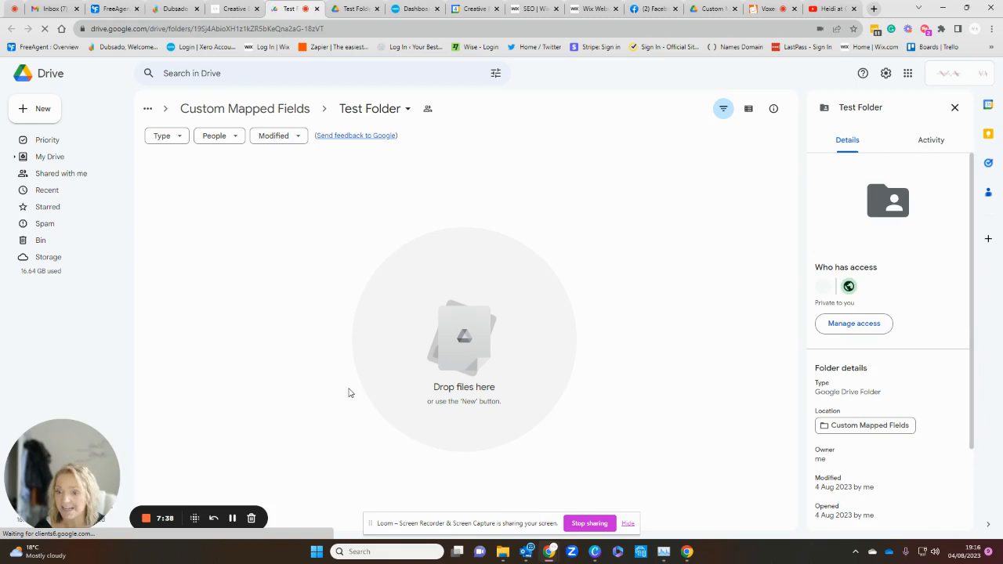
# Step: Return to the Dubsado project, close the Welcome Pack preview and review the custom mapped project fields
pyautogui.click(176, 10)
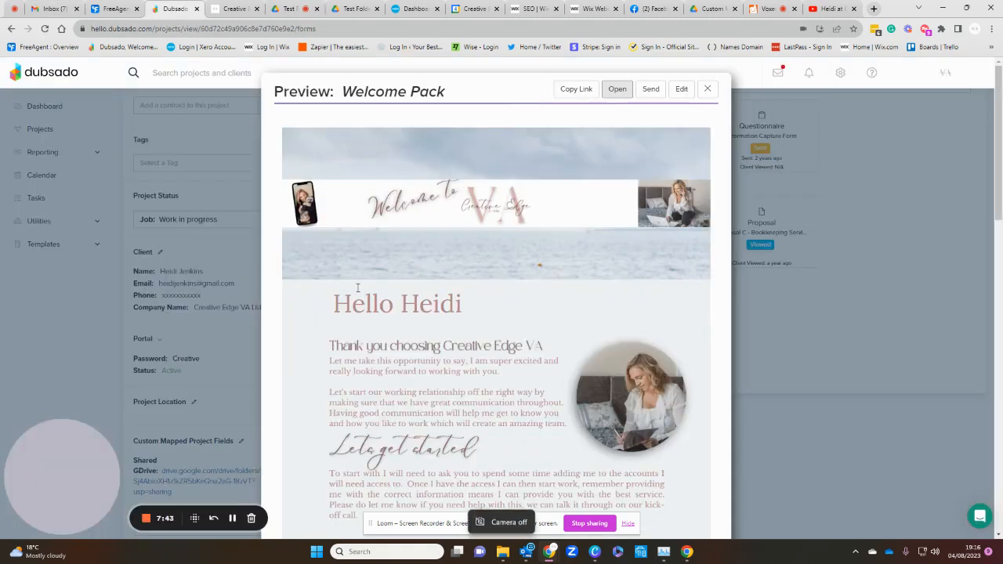
pyautogui.click(706, 91)
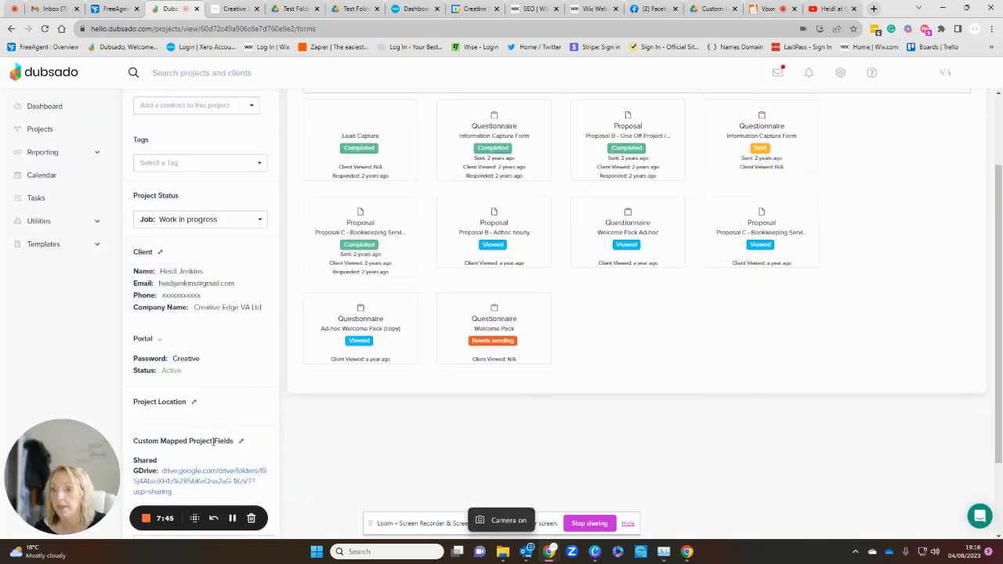
pyautogui.scroll(1, 224, 264)
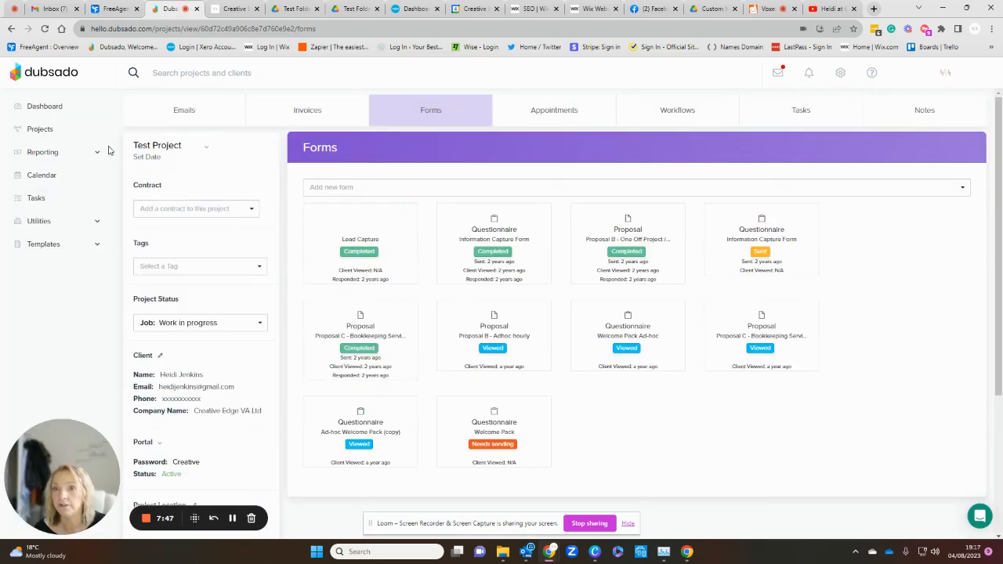
pyautogui.scroll(-3, 218, 450)
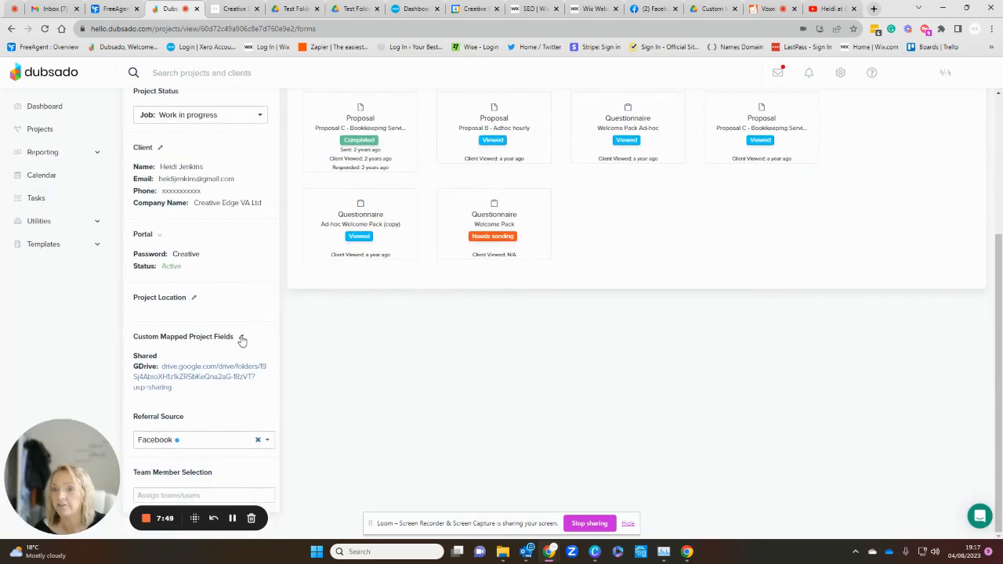